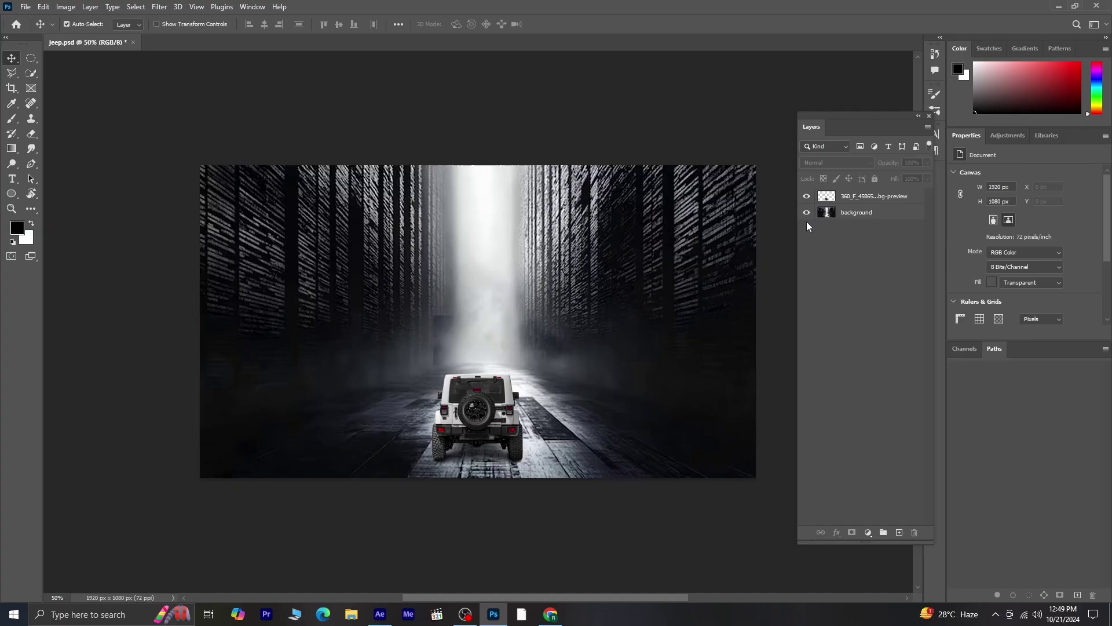
# Step: Toggle the jeep layer's visibility to compare the corridor with and without the jeep
pyautogui.click(807, 197)
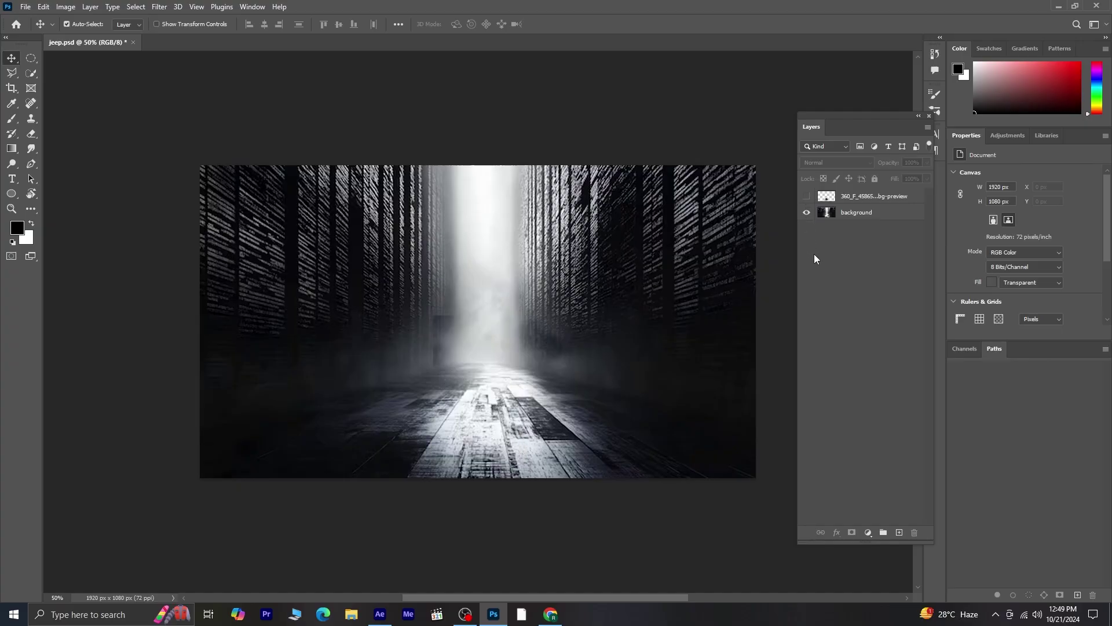
pyautogui.click(858, 216)
pyautogui.click(806, 196)
pyautogui.click(806, 197)
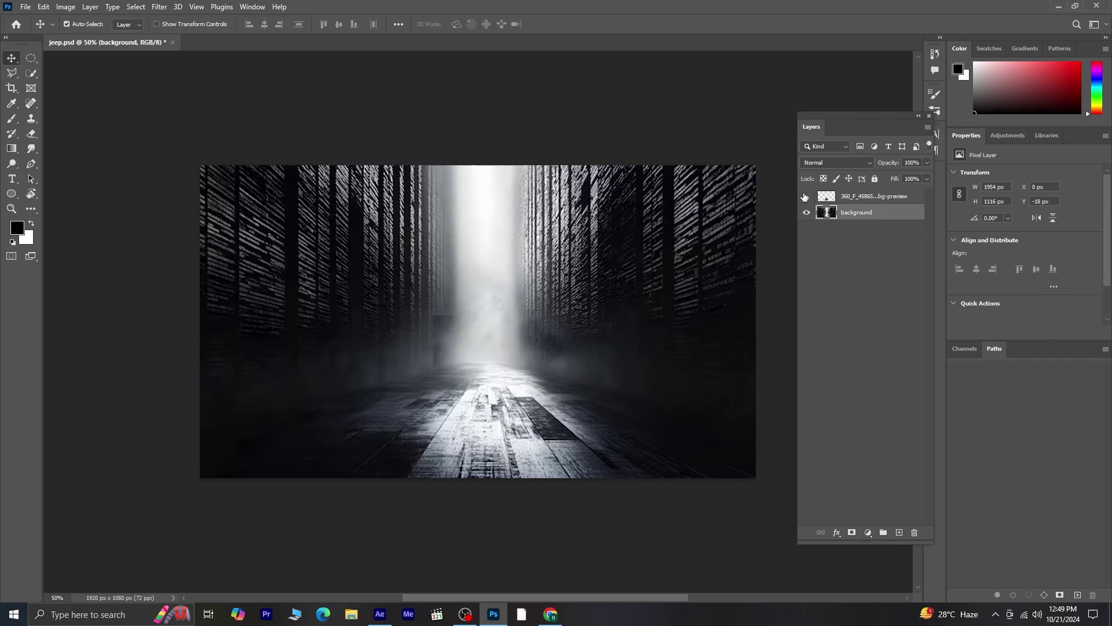
pyautogui.click(806, 196)
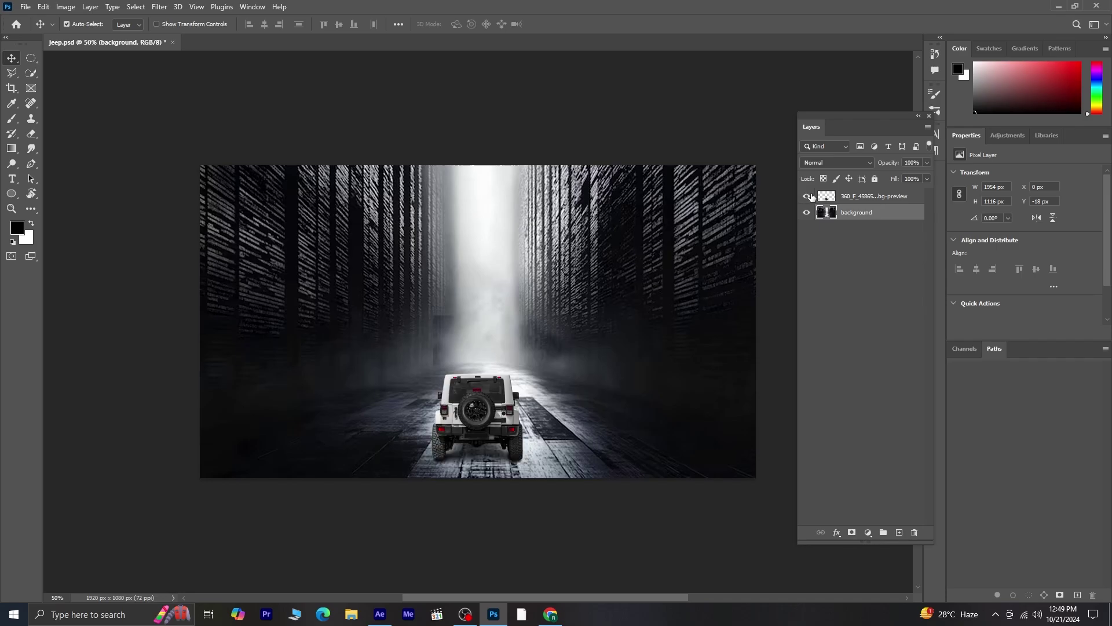
# Step: Apply Match Color to the jeep layer, sourcing colours from jeep.psd's background layer
pyautogui.click(853, 198)
pyautogui.click(62, 8)
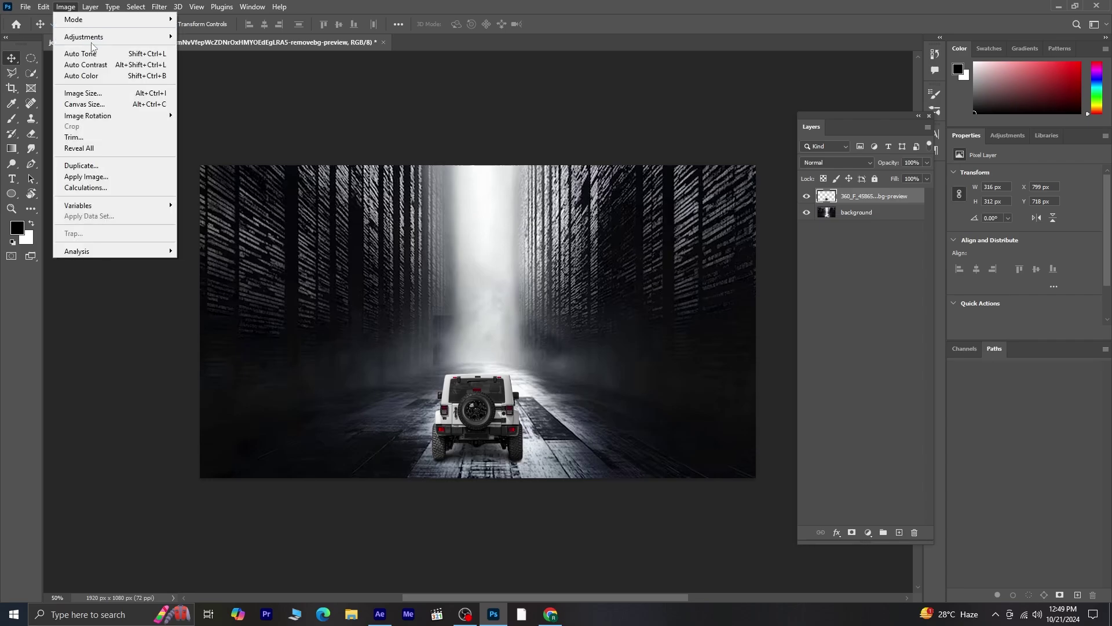
pyautogui.moveTo(93, 38)
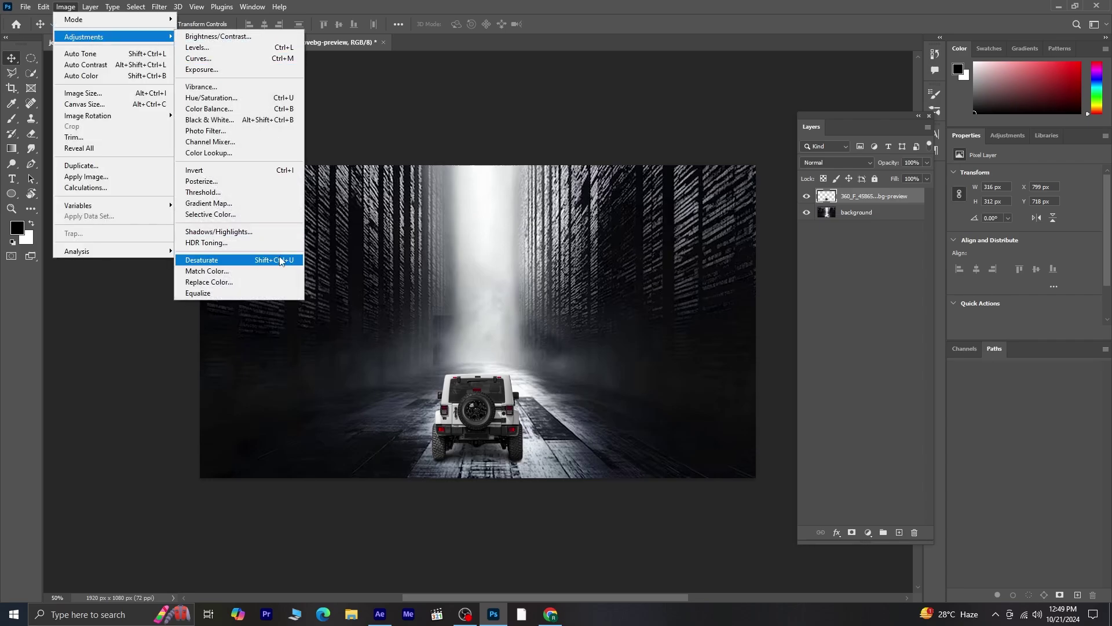
pyautogui.click(208, 271)
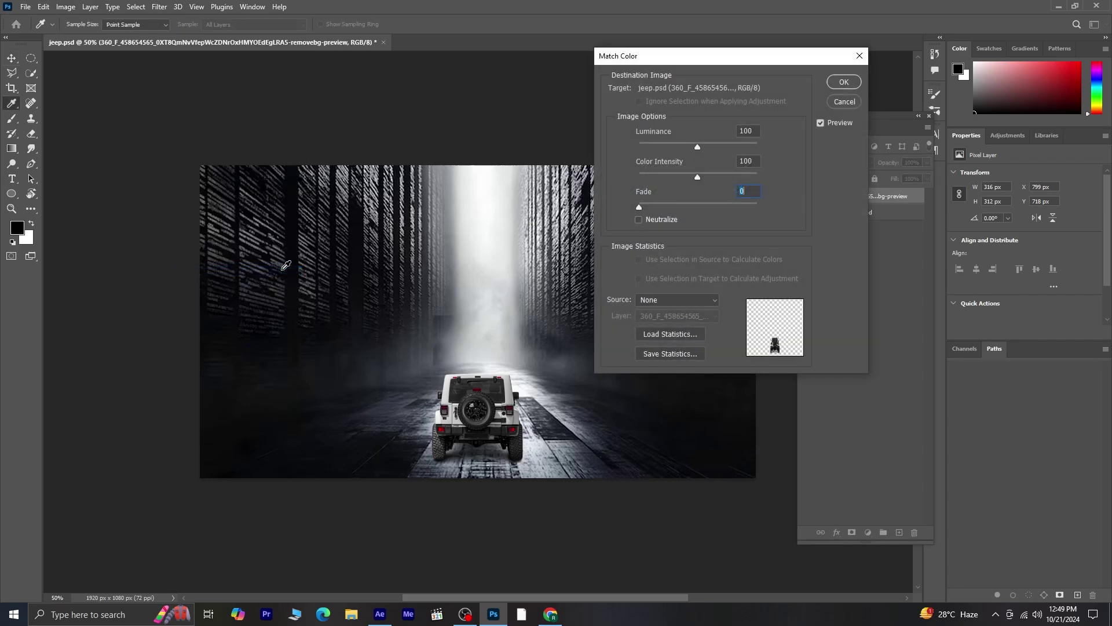
pyautogui.click(653, 299)
pyautogui.click(665, 320)
pyautogui.click(669, 321)
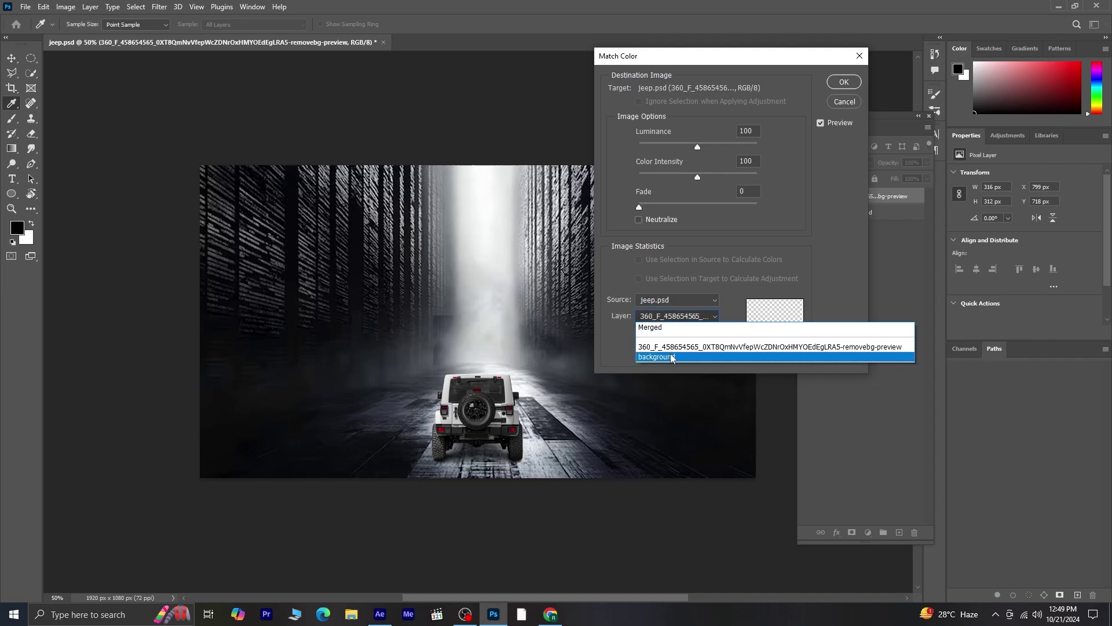
pyautogui.click(670, 352)
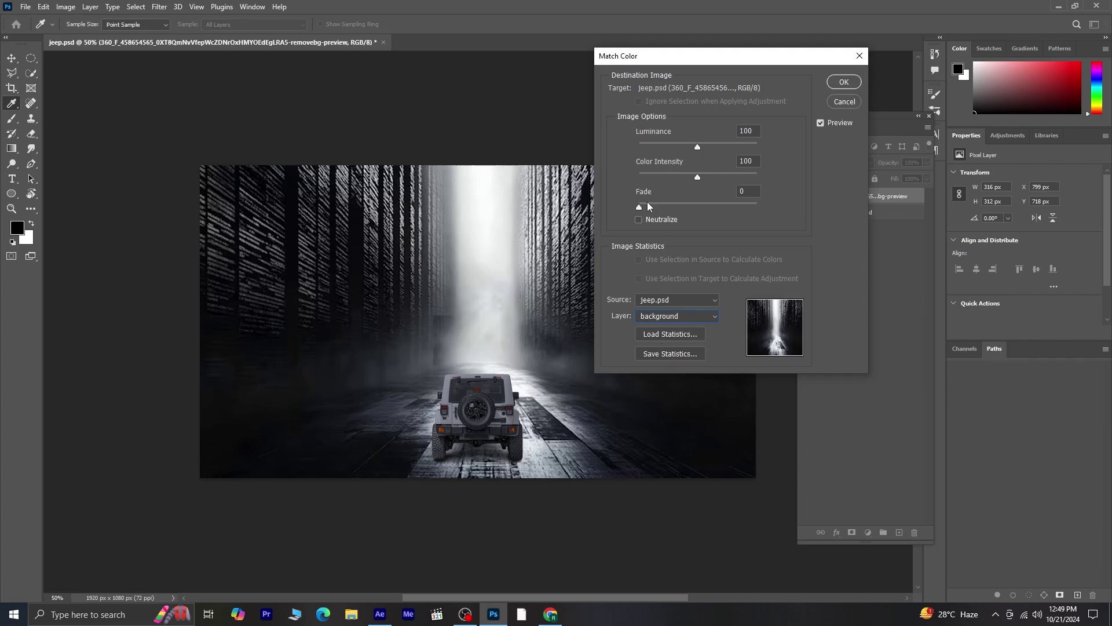
# Step: Set Match Color luminance to 140 and fade to about 49, then create a 1920×1080 Comp 1
pyautogui.click(737, 179)
pyautogui.moveTo(697, 146)
pyautogui.mouseDown()
pyautogui.moveTo(674, 142)
pyautogui.moveTo(720, 144)
pyautogui.mouseUp()
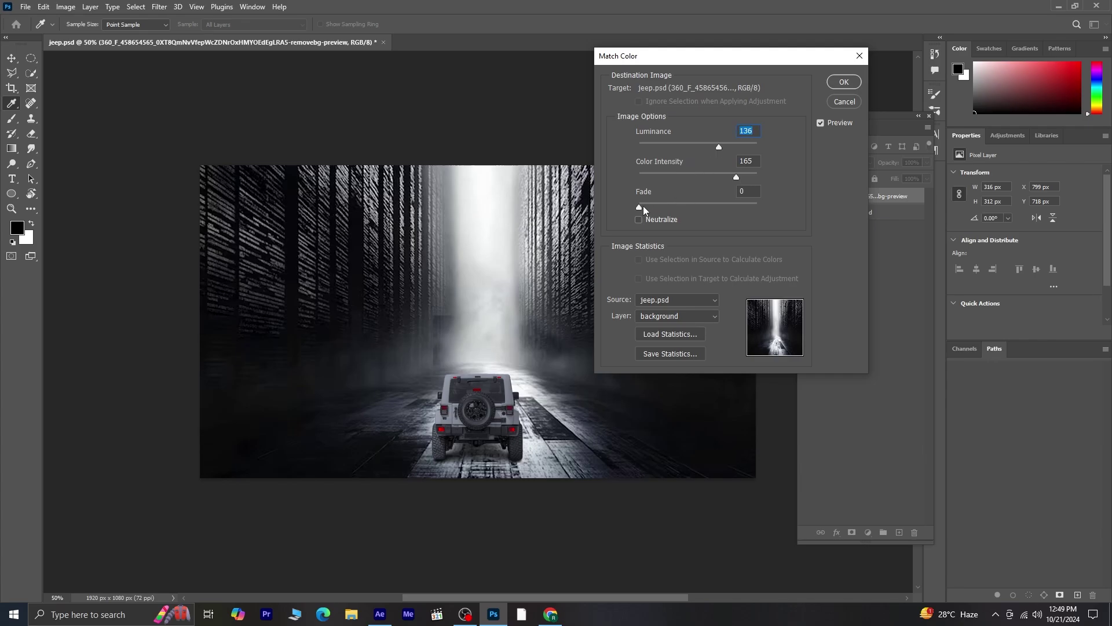
pyautogui.moveTo(643, 206); pyautogui.dragTo(674, 204)
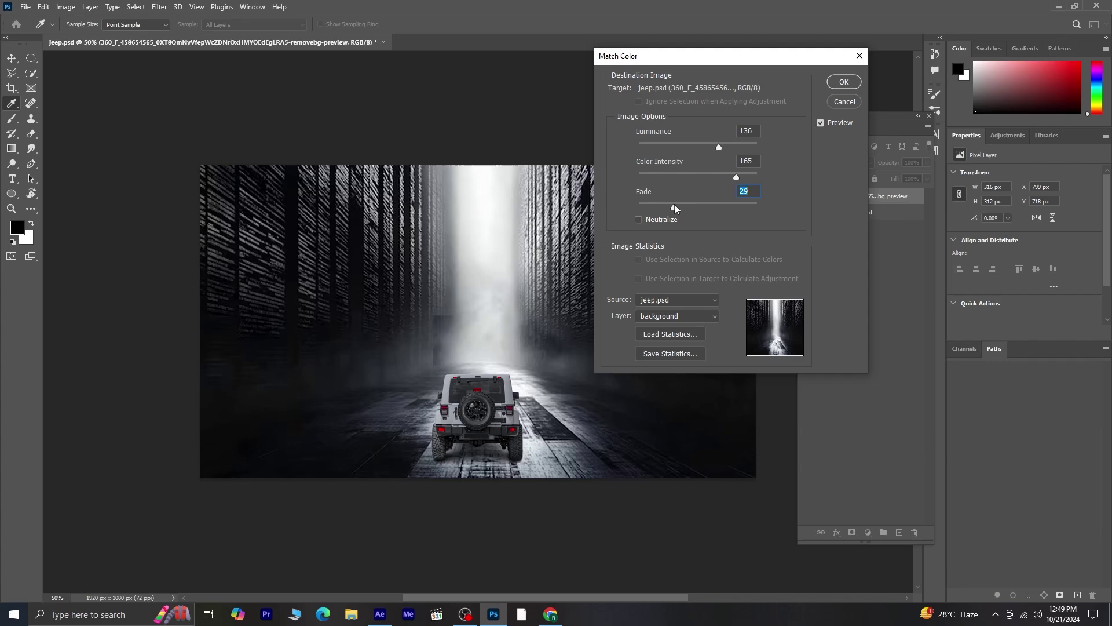
pyautogui.moveTo(719, 149); pyautogui.dragTo(717, 151)
pyautogui.click(722, 148)
pyautogui.click(844, 82)
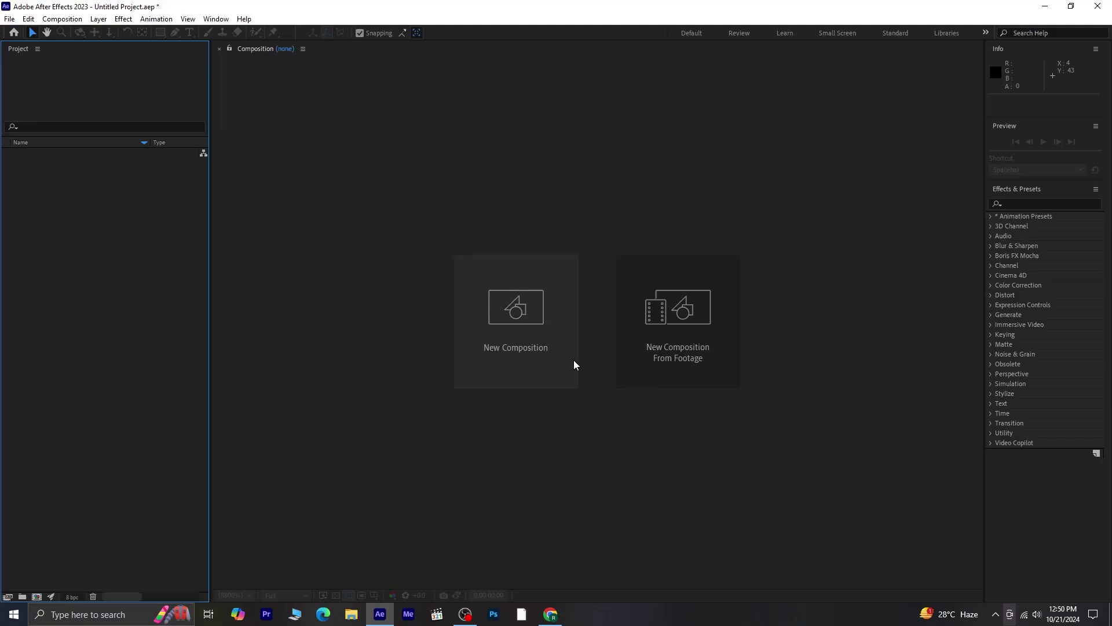
pyautogui.click(573, 365)
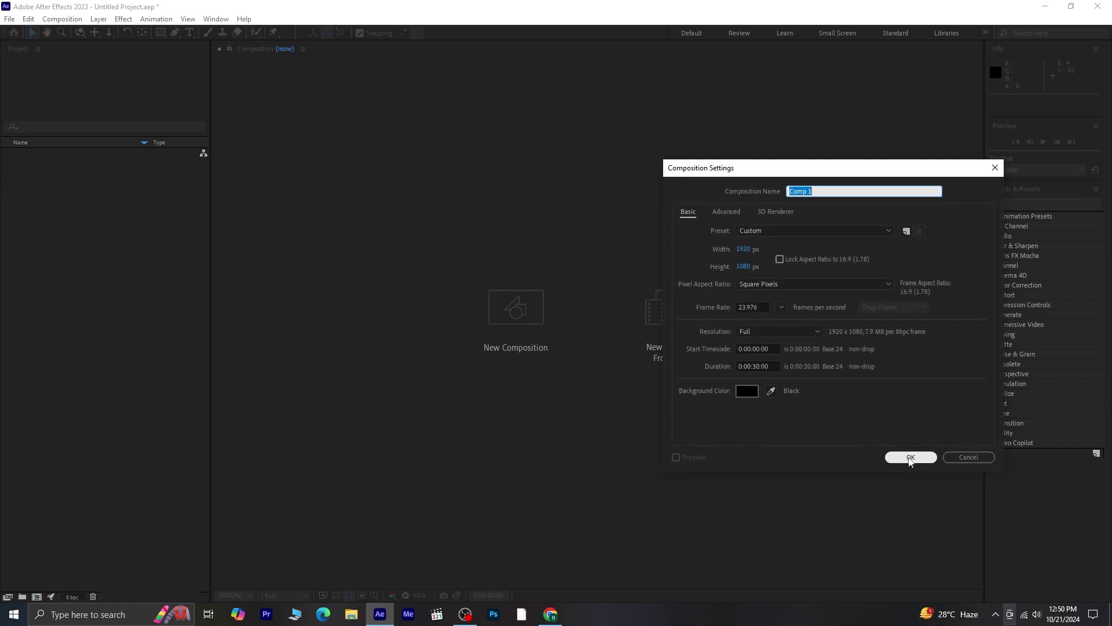
pyautogui.click(909, 457)
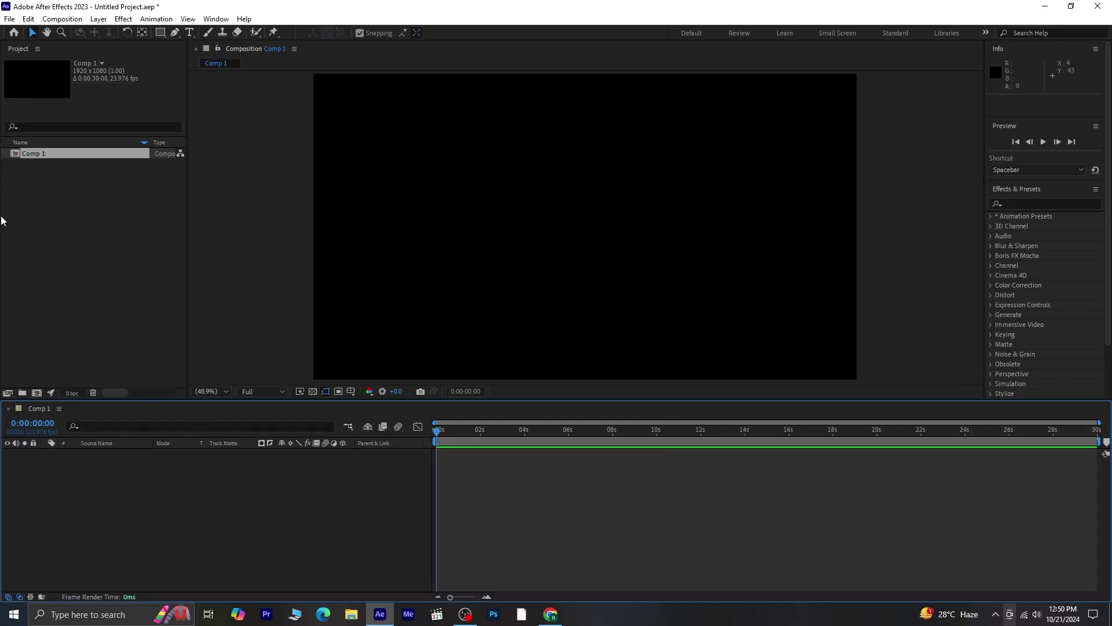
# Step: Import jeep.psd as a Composition with Retain Layer Sizes
pyautogui.rightClick(47, 202)
pyautogui.moveTo(70, 256)
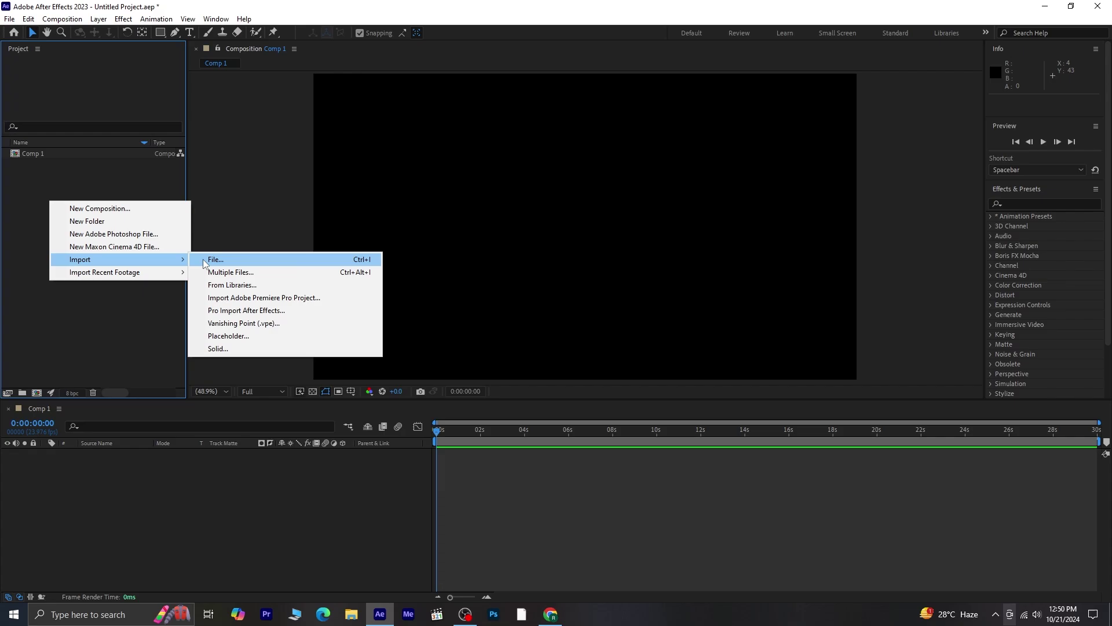
pyautogui.click(203, 262)
pyautogui.click(187, 474)
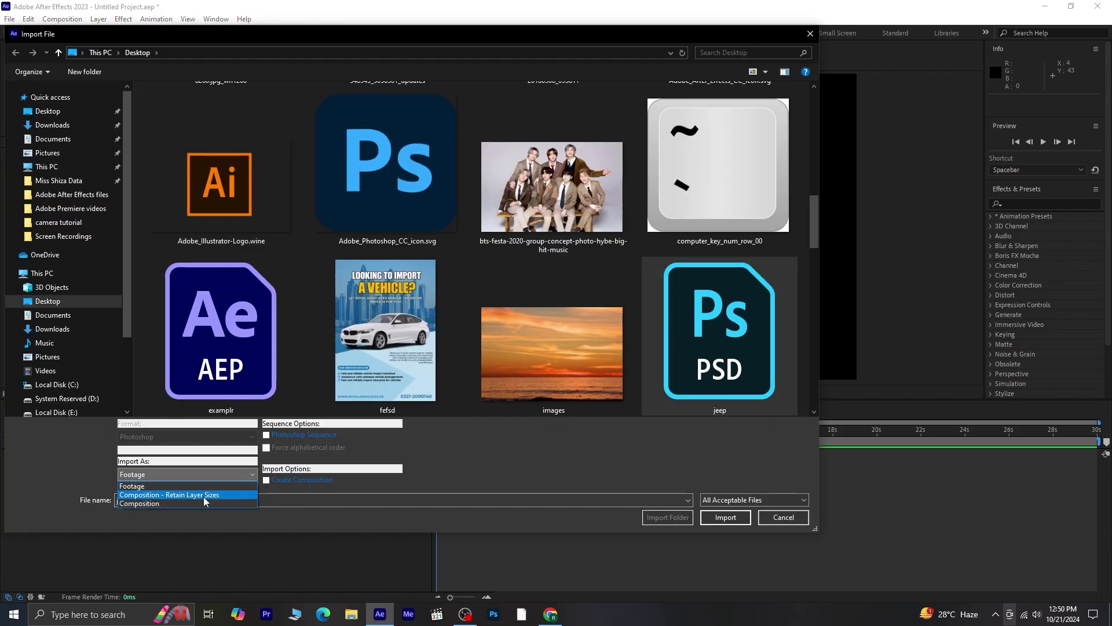
pyautogui.click(174, 500)
pyautogui.click(726, 516)
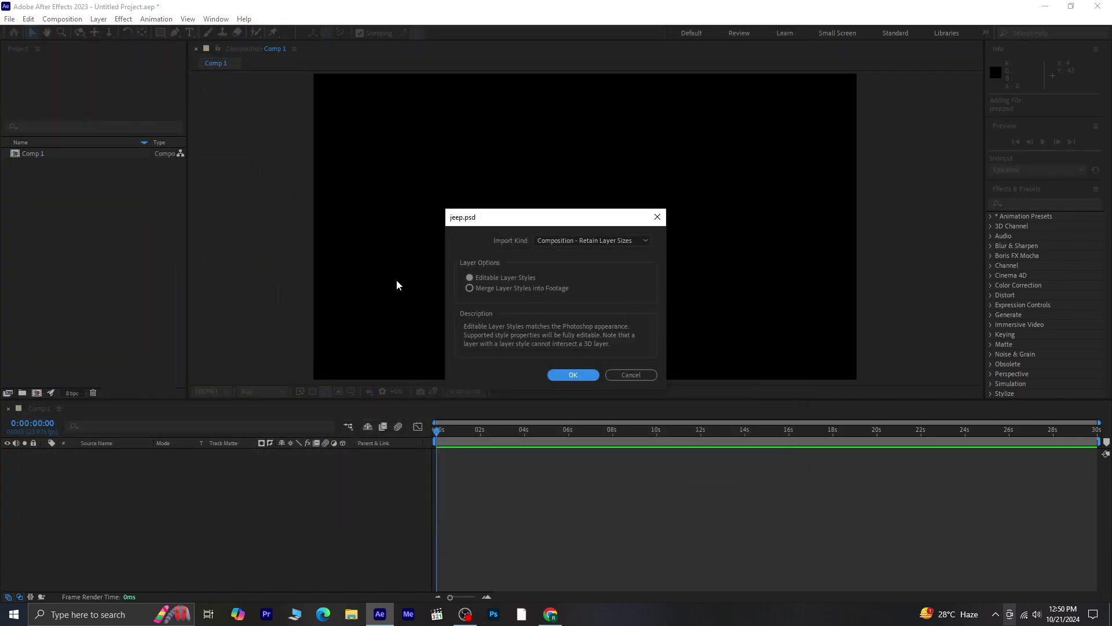
pyautogui.click(585, 375)
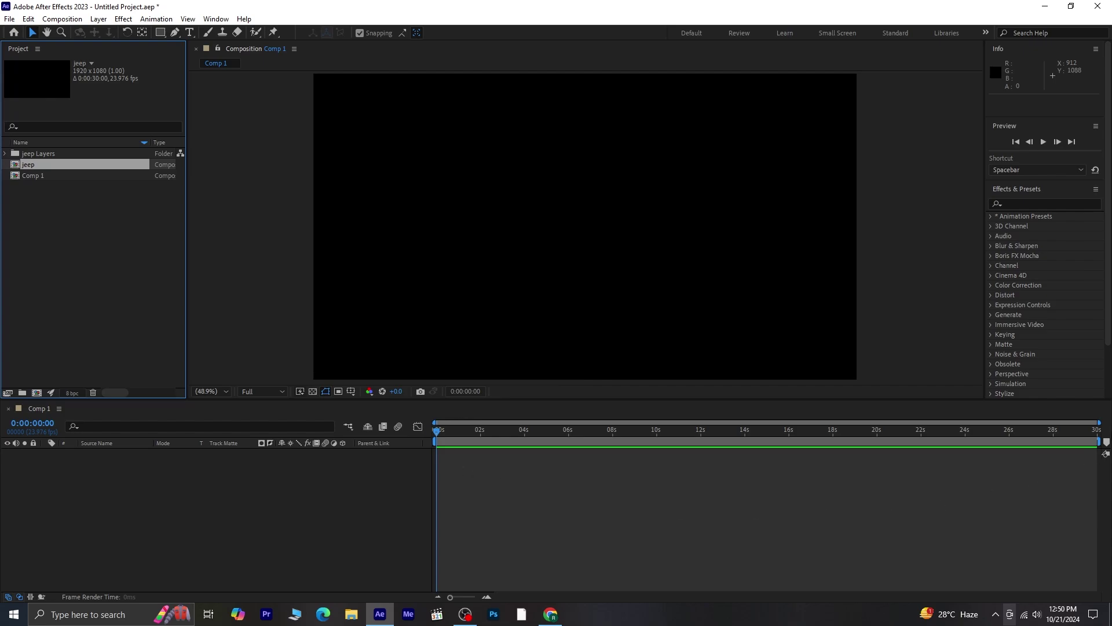
# Step: Trim Comp 1 to a work area of about eight seconds
pyautogui.moveTo(1092, 438); pyautogui.dragTo(617, 468)
pyautogui.click(62, 19)
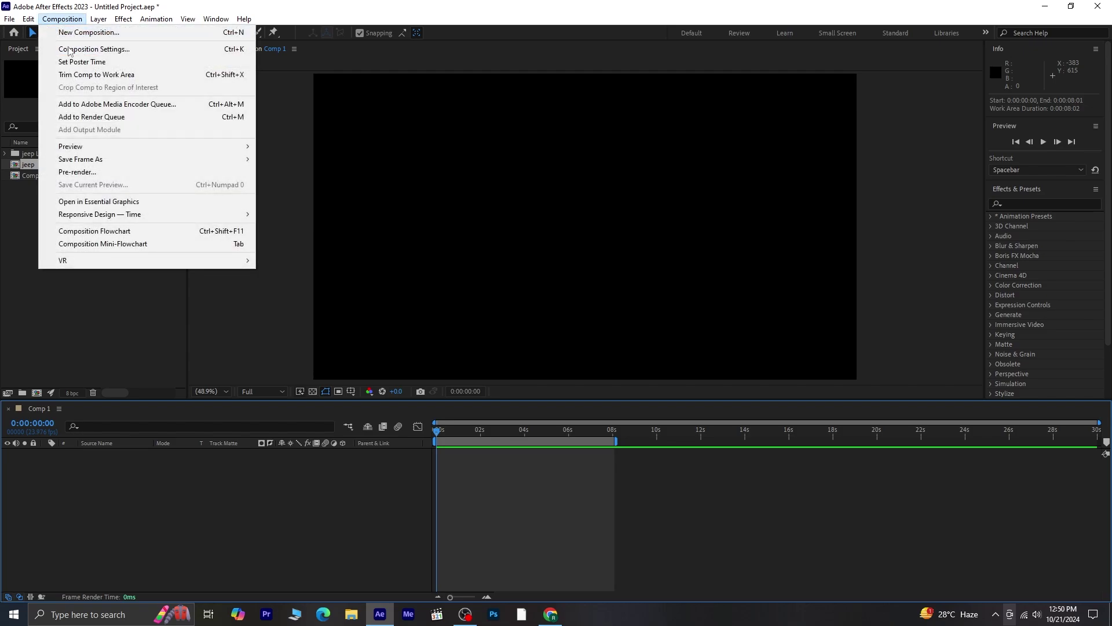
pyautogui.click(78, 76)
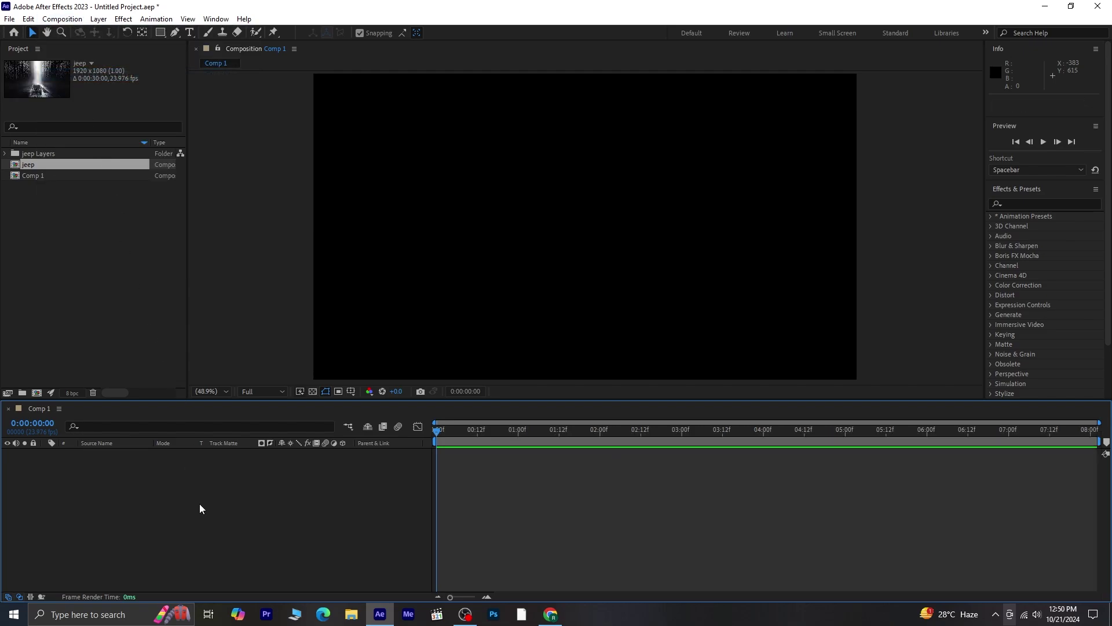
# Step: Open the jeep comp and turn on the 3D Layer switch for the jeep layer
pyautogui.doubleClick(58, 165)
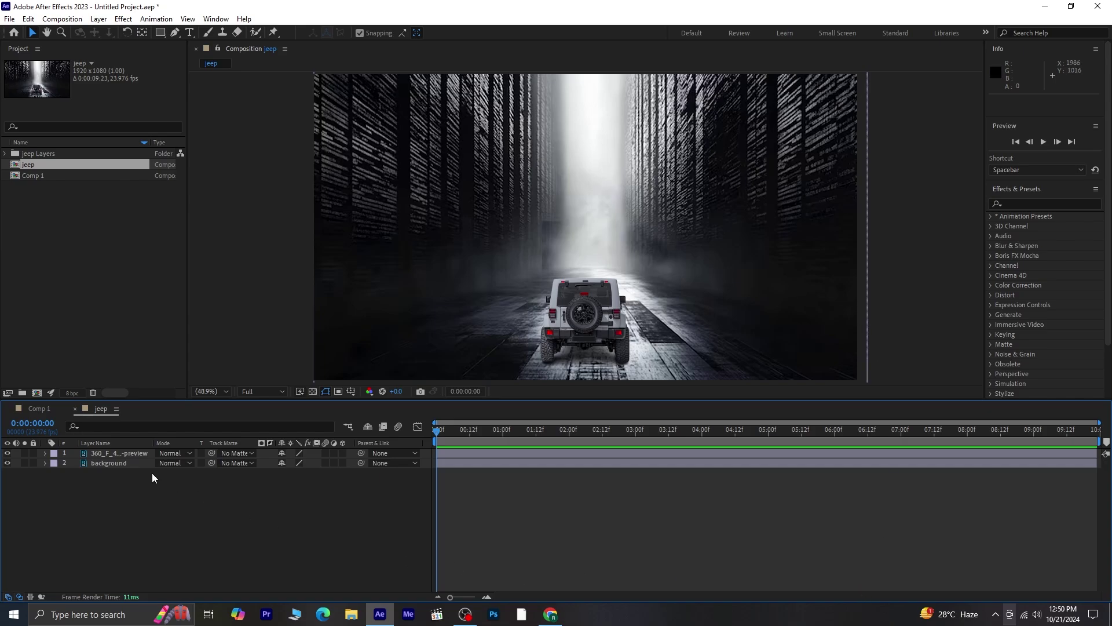
pyautogui.click(116, 454)
pyautogui.click(116, 463)
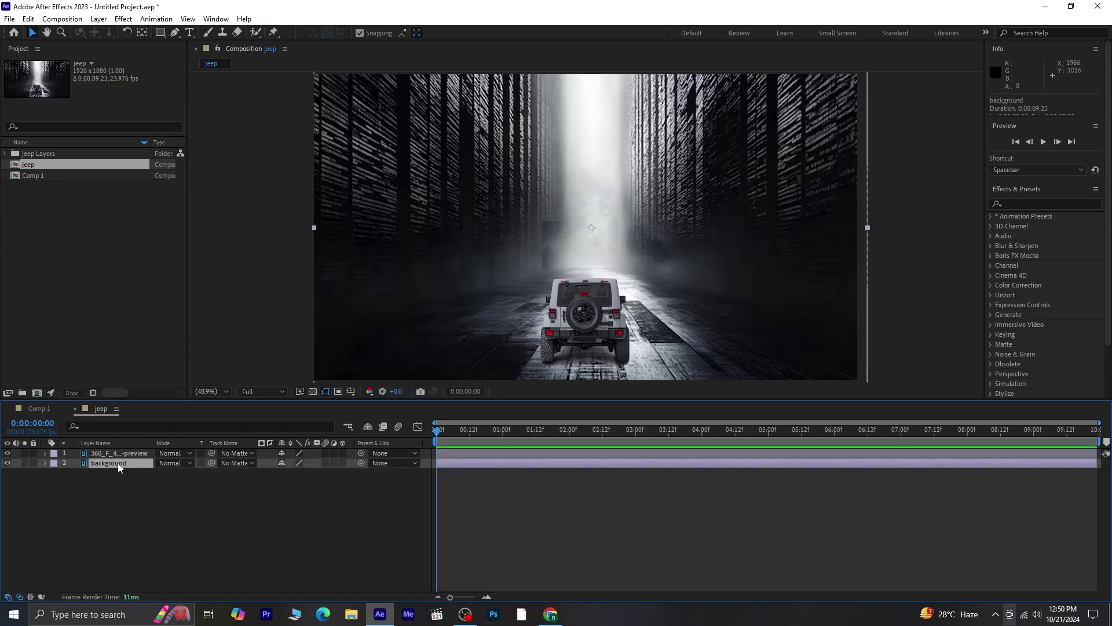
pyautogui.click(129, 453)
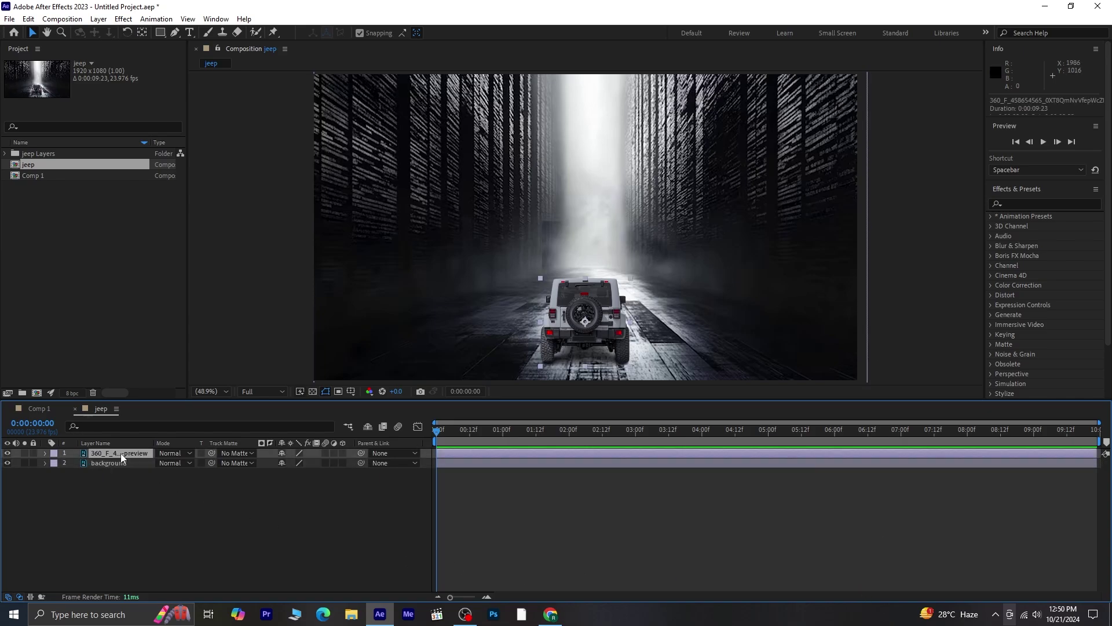
pyautogui.click(343, 454)
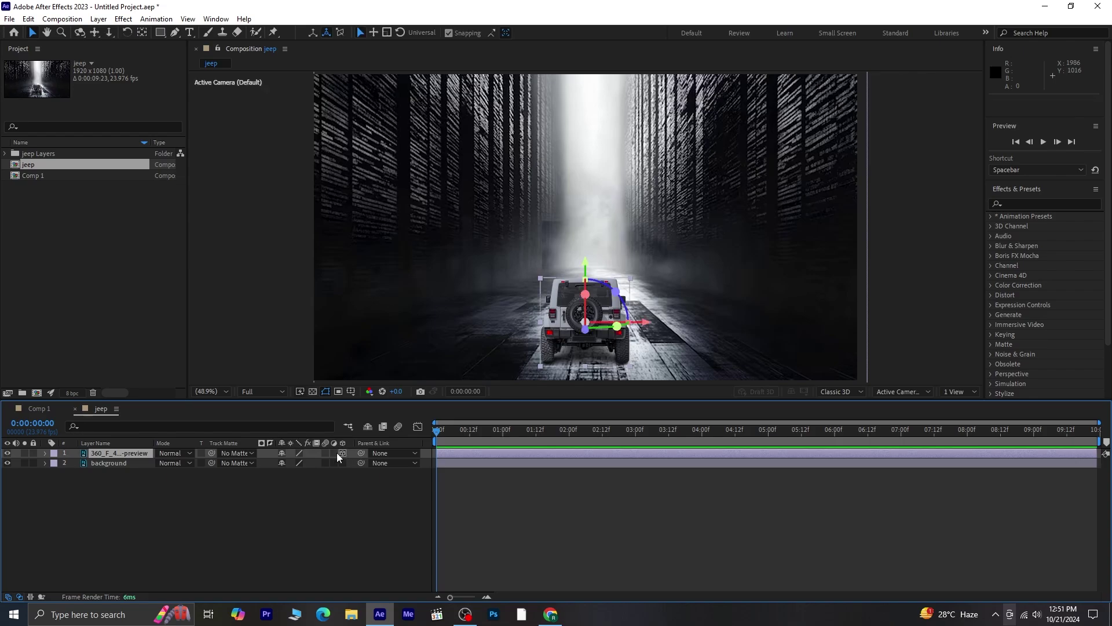
# Step: Keyframe the jeep's Position at 0:00 and at the last frame with a larger Z depth
pyautogui.press('p')
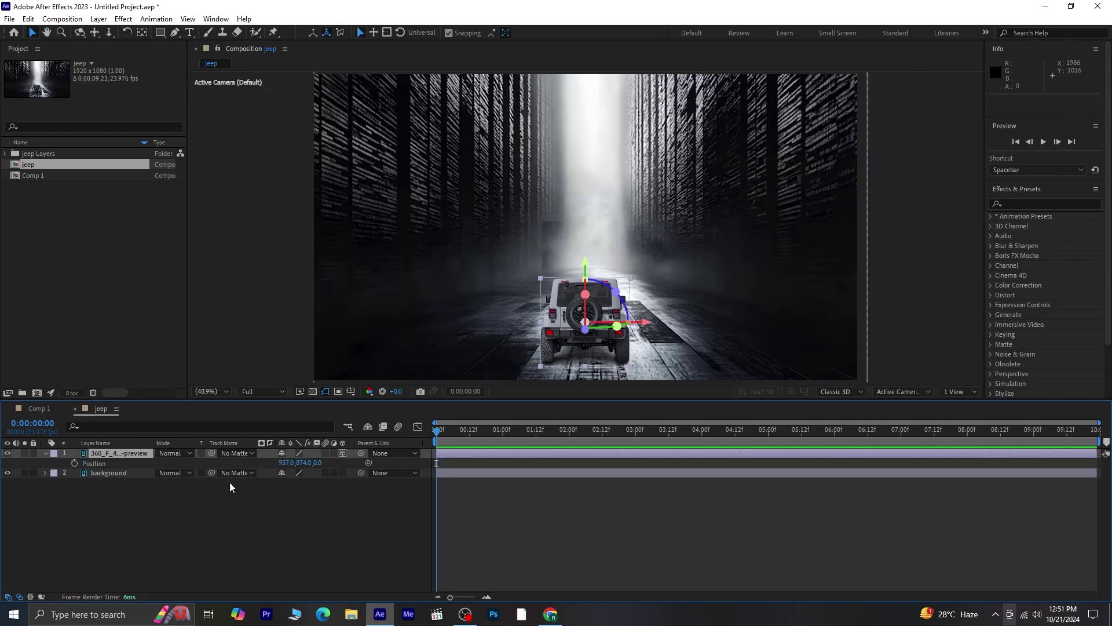
pyautogui.click(74, 463)
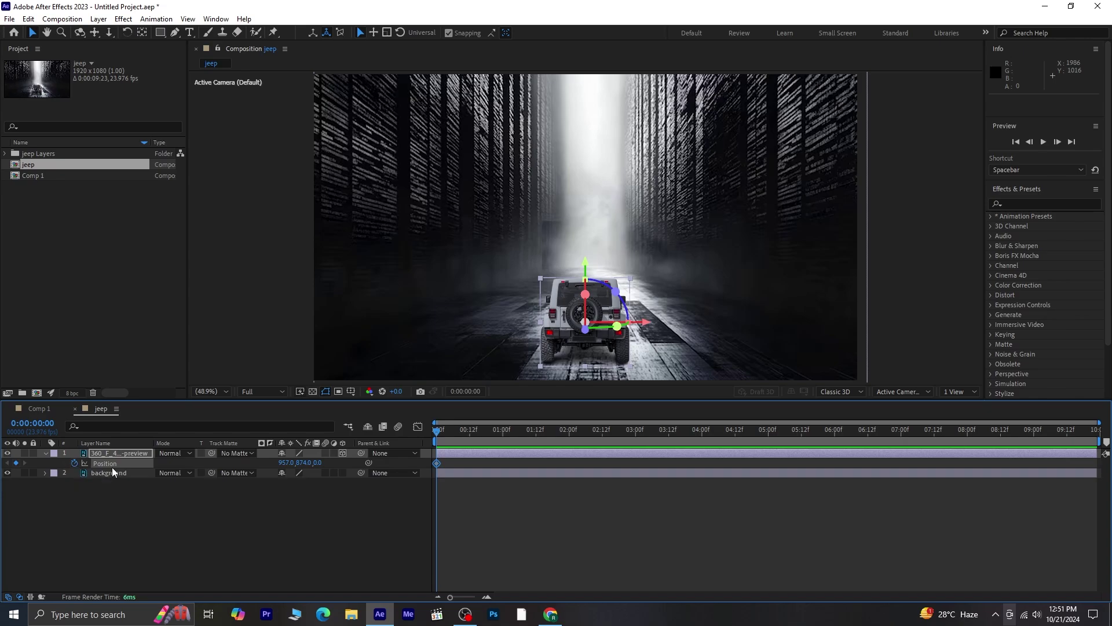
pyautogui.moveTo(438, 430); pyautogui.dragTo(914, 430)
pyautogui.press('End')
pyautogui.moveTo(317, 462); pyautogui.dragTo(428, 467)
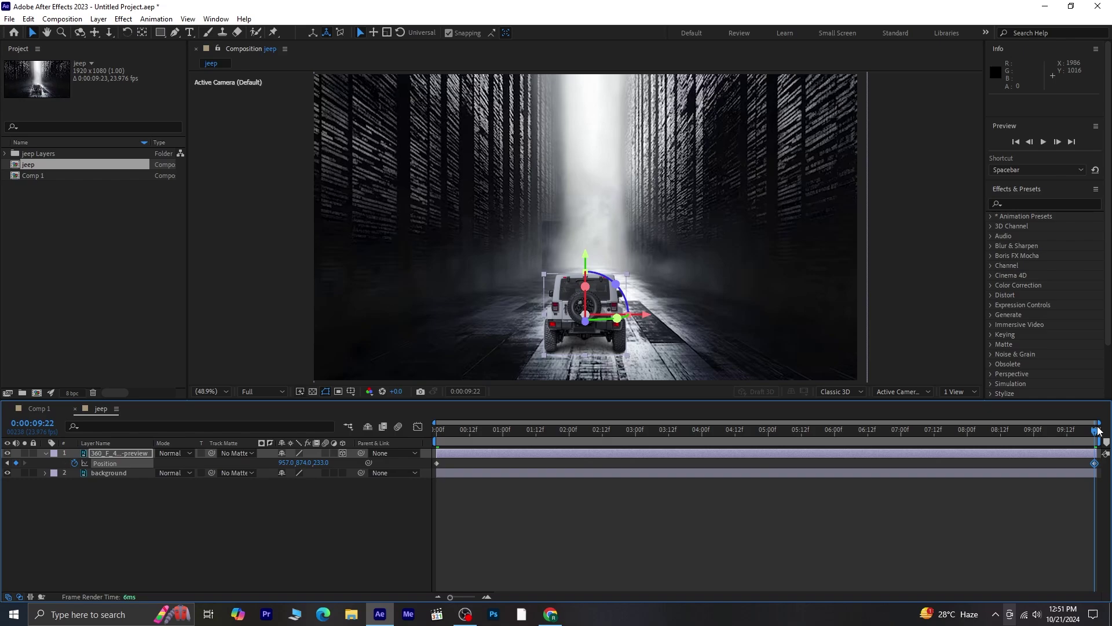
# Step: Preview the jeep's forward motion and scrub to the last frame to check it
pyautogui.moveTo(1099, 430); pyautogui.dragTo(437, 430)
pyautogui.press('space')
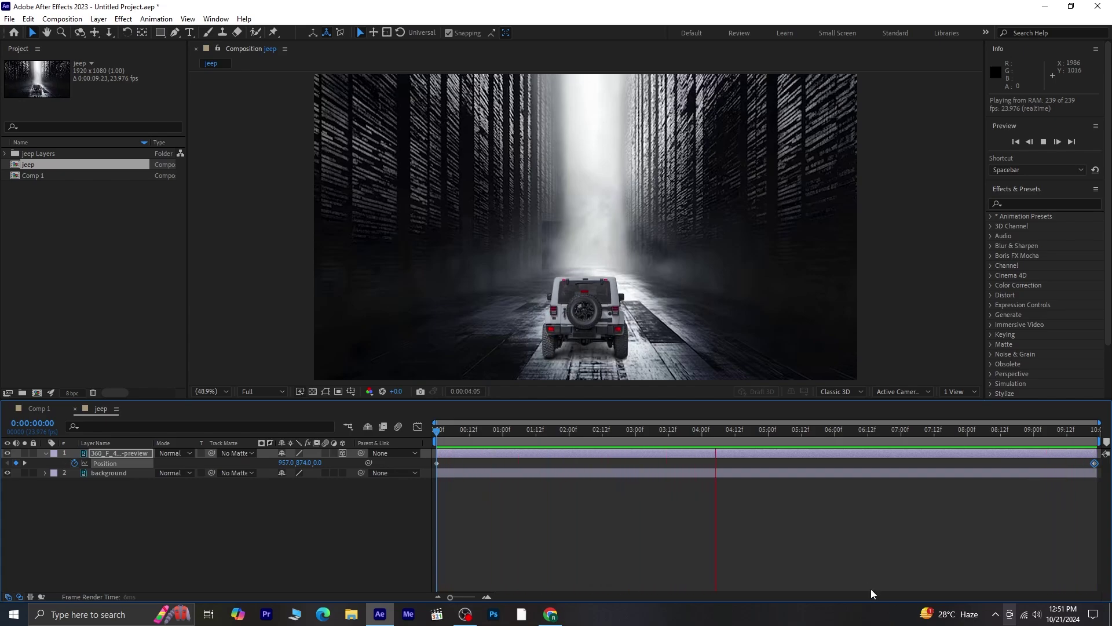
pyautogui.press('space')
pyautogui.moveTo(718, 431); pyautogui.dragTo(1103, 441)
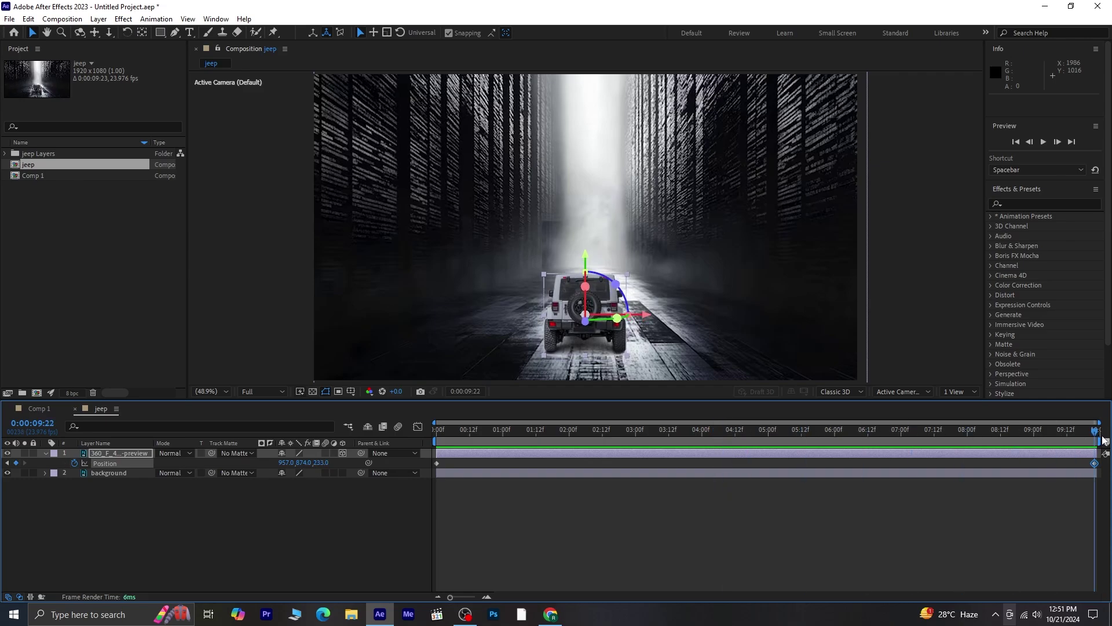
# Step: Add the jeep composition to Comp 1 as its only layer and preview playback
pyautogui.click(45, 453)
pyautogui.click(38, 408)
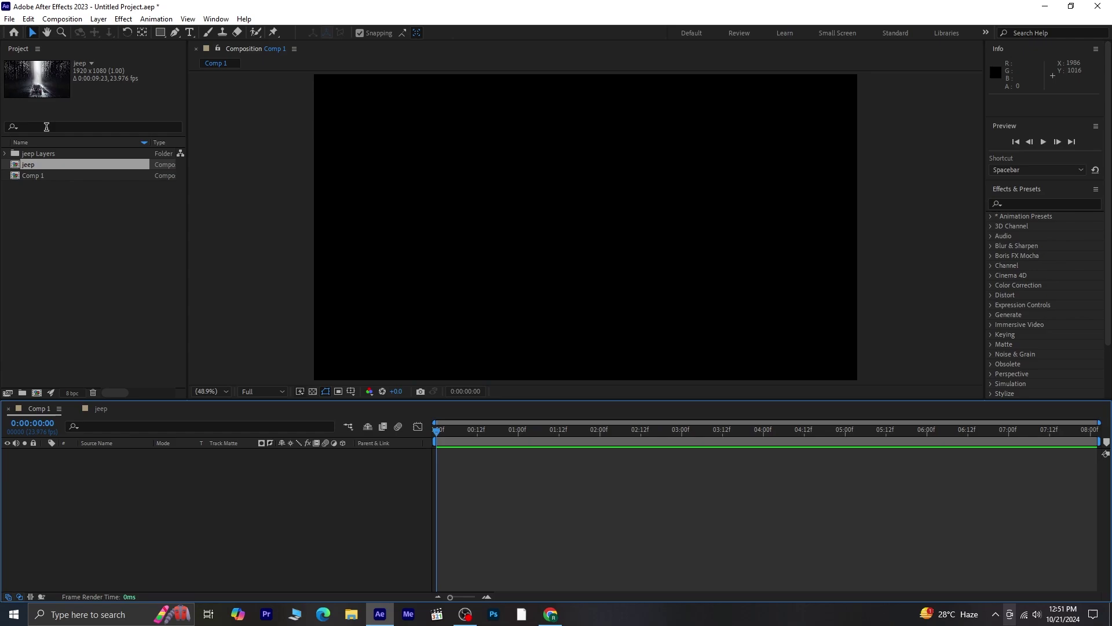
pyautogui.moveTo(76, 169); pyautogui.dragTo(131, 517)
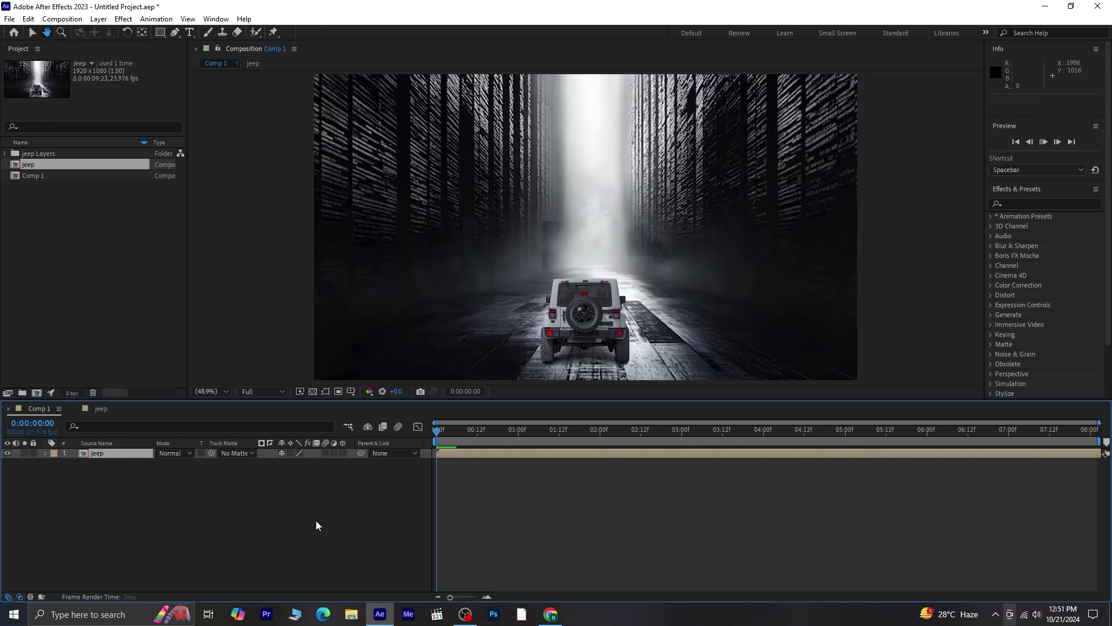
pyautogui.press('space')
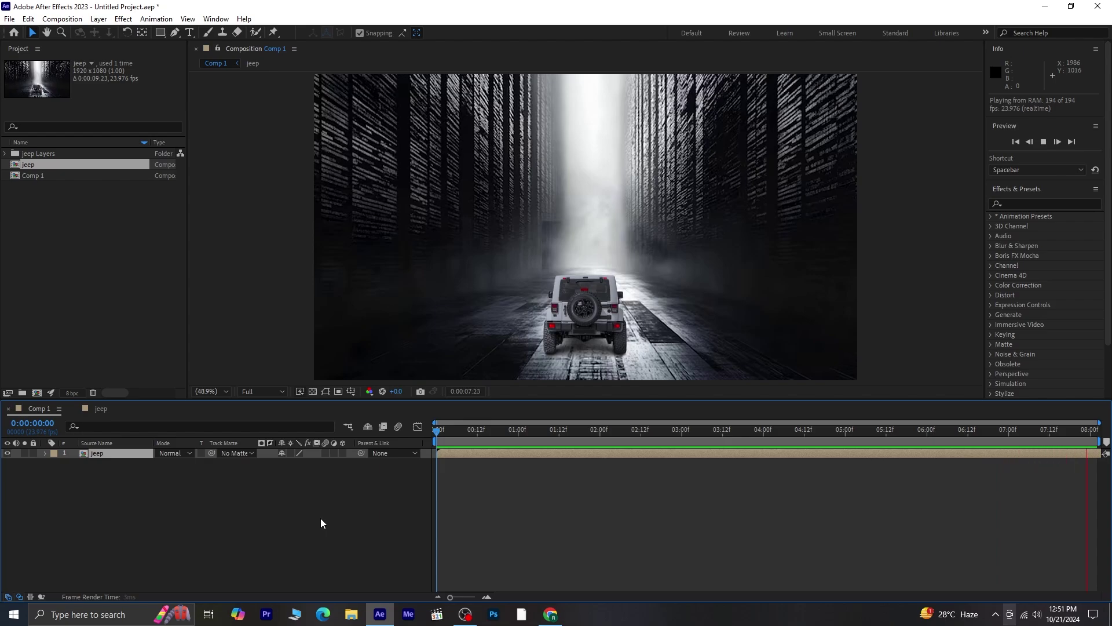
pyautogui.press('space')
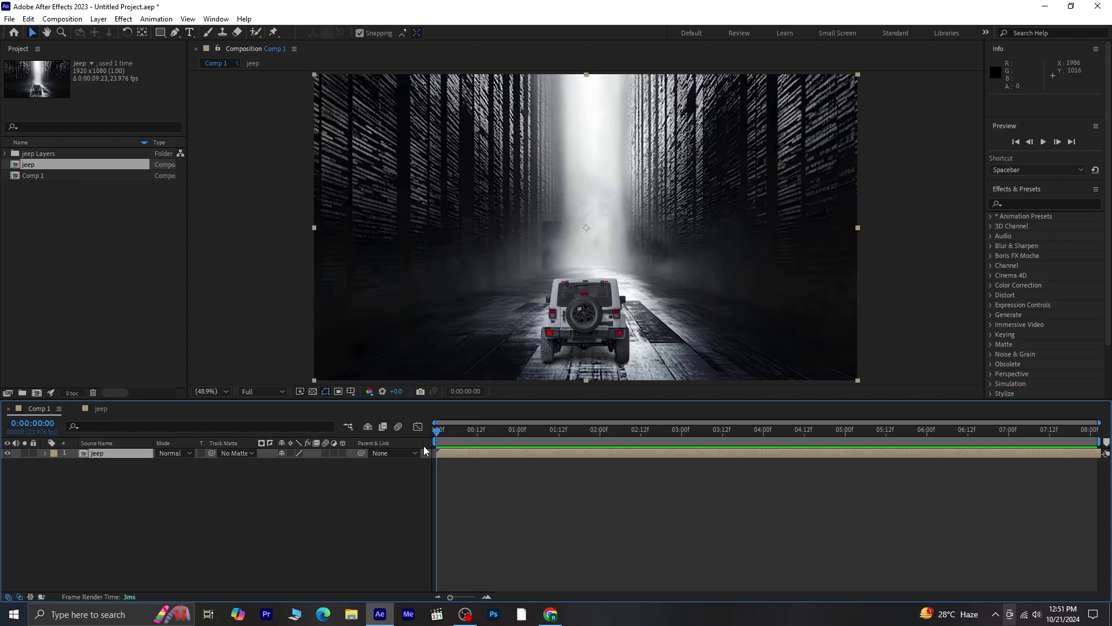
# Step: Add a 35mm Camera 1 to Comp 1 and make the jeep layer 3D
pyautogui.click(198, 505)
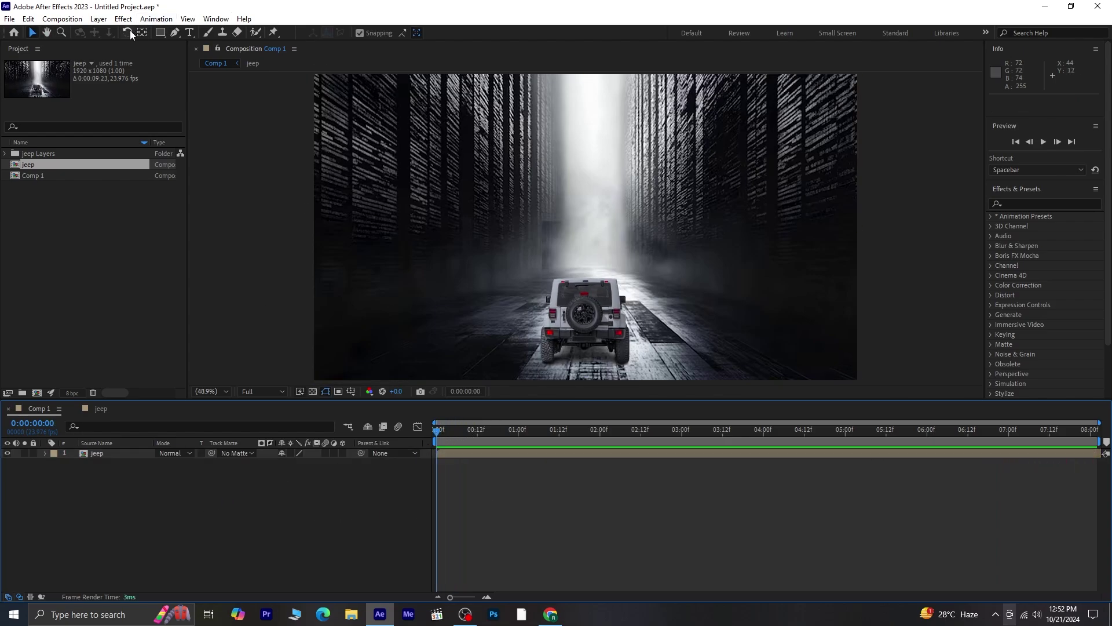
pyautogui.click(99, 19)
pyautogui.moveTo(116, 33)
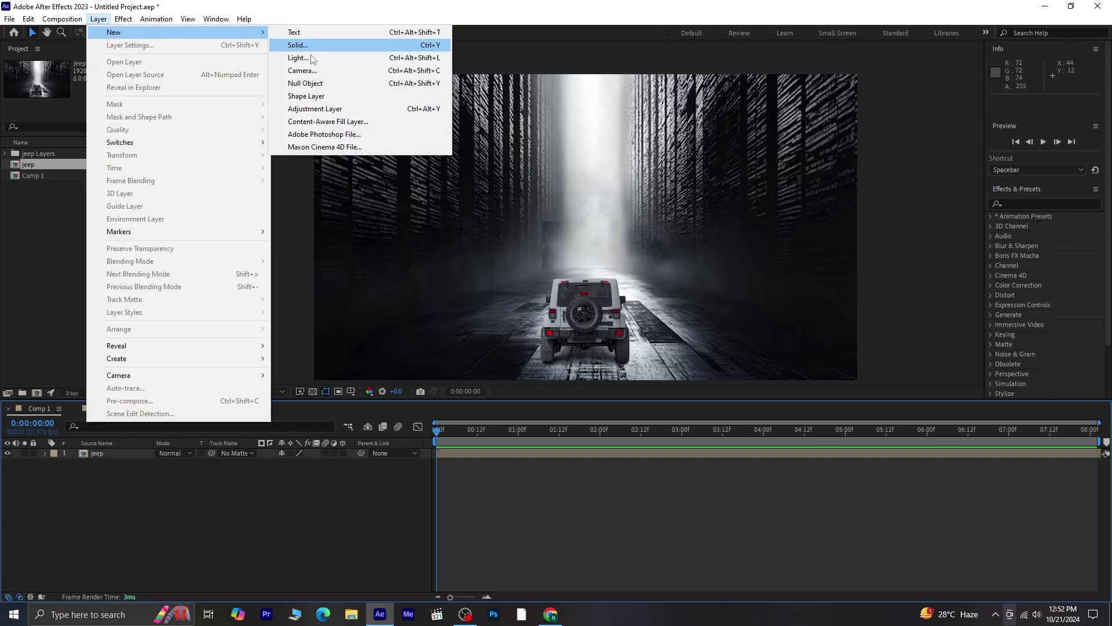
pyautogui.click(322, 72)
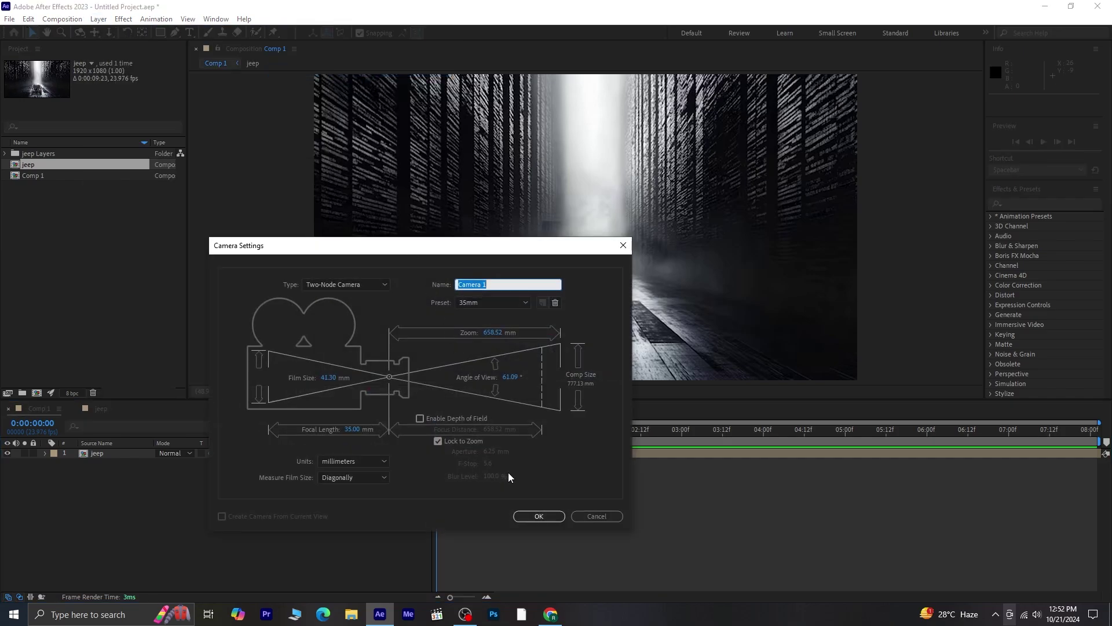
pyautogui.click(538, 516)
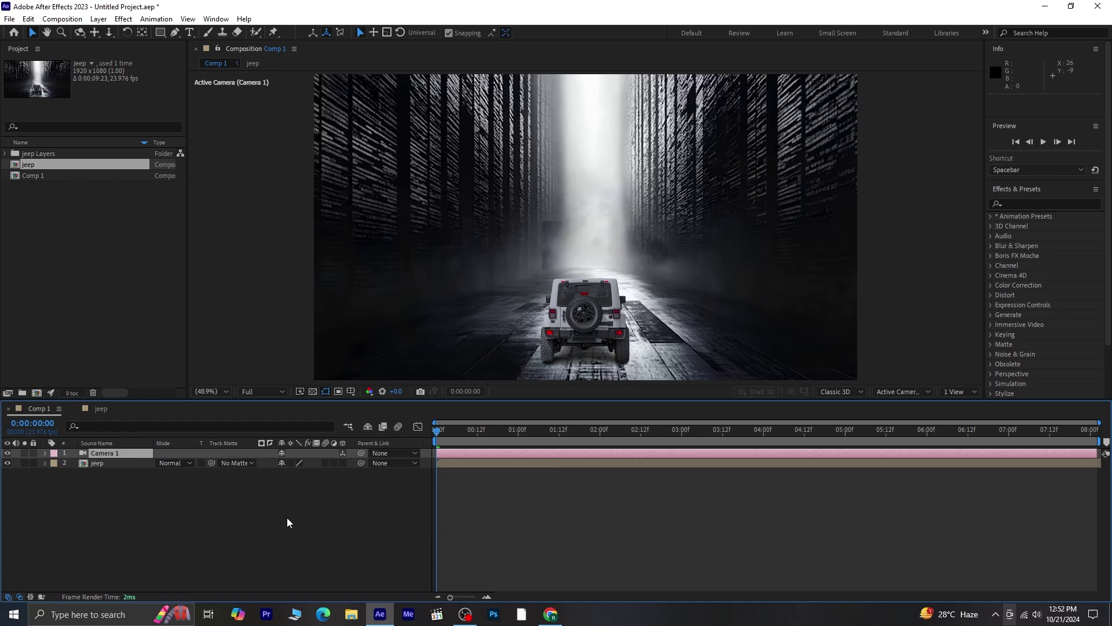
pyautogui.click(343, 462)
# Step: Keyframe Camera 1's Position Z from -1866.7 at 0:00 to about -1739.7 at 0:00:08:01
pyautogui.press('p')
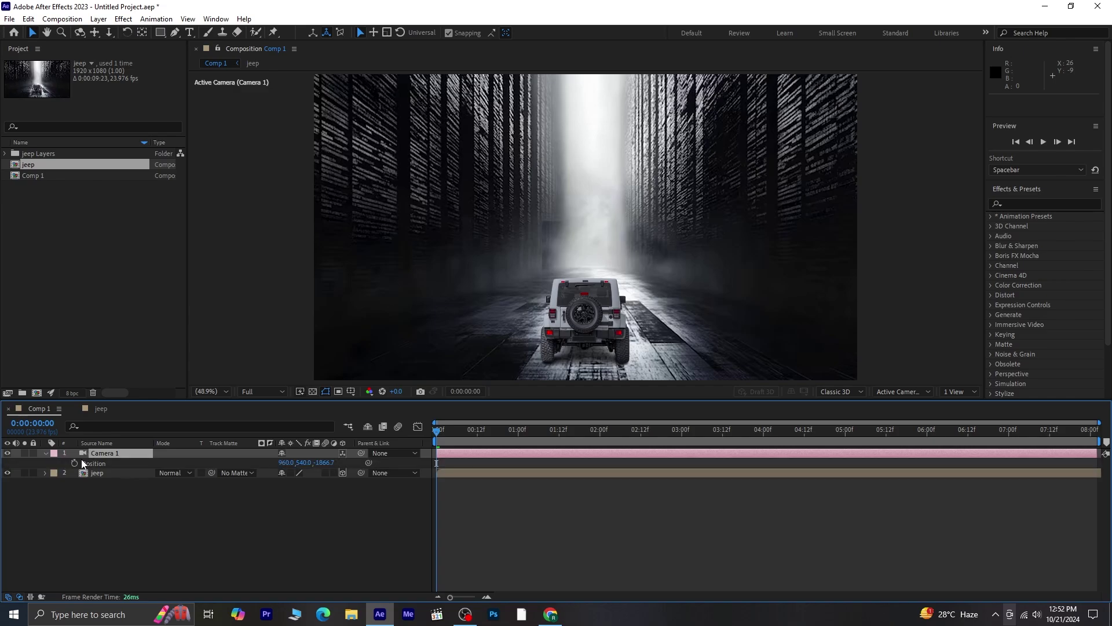
pyautogui.click(74, 464)
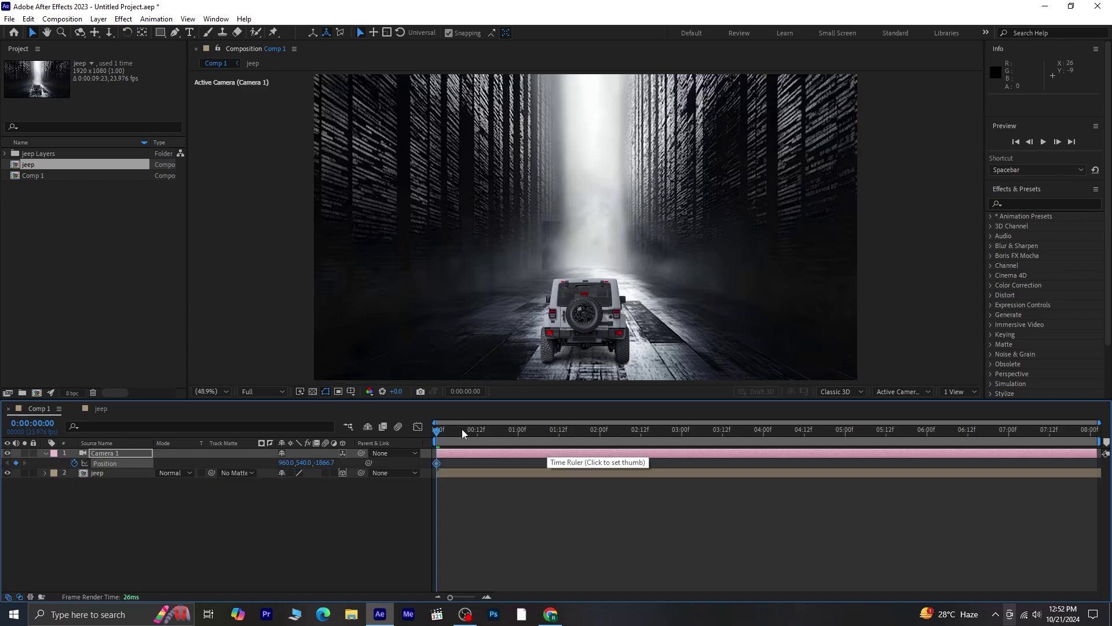
pyautogui.moveTo(439, 435); pyautogui.dragTo(1094, 432)
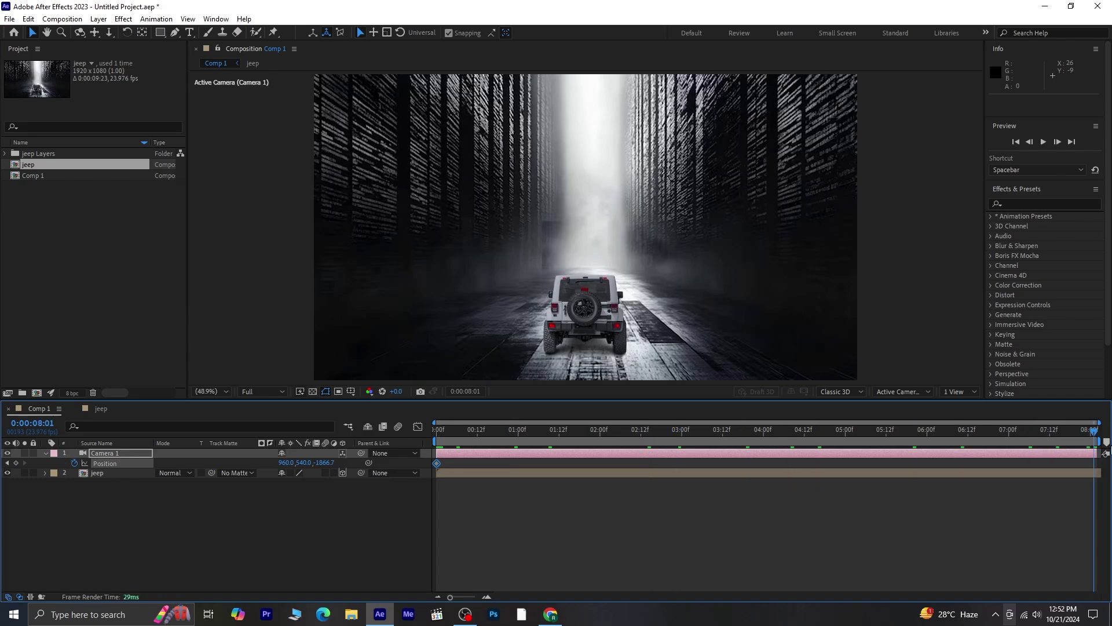
pyautogui.moveTo(324, 462); pyautogui.dragTo(401, 464)
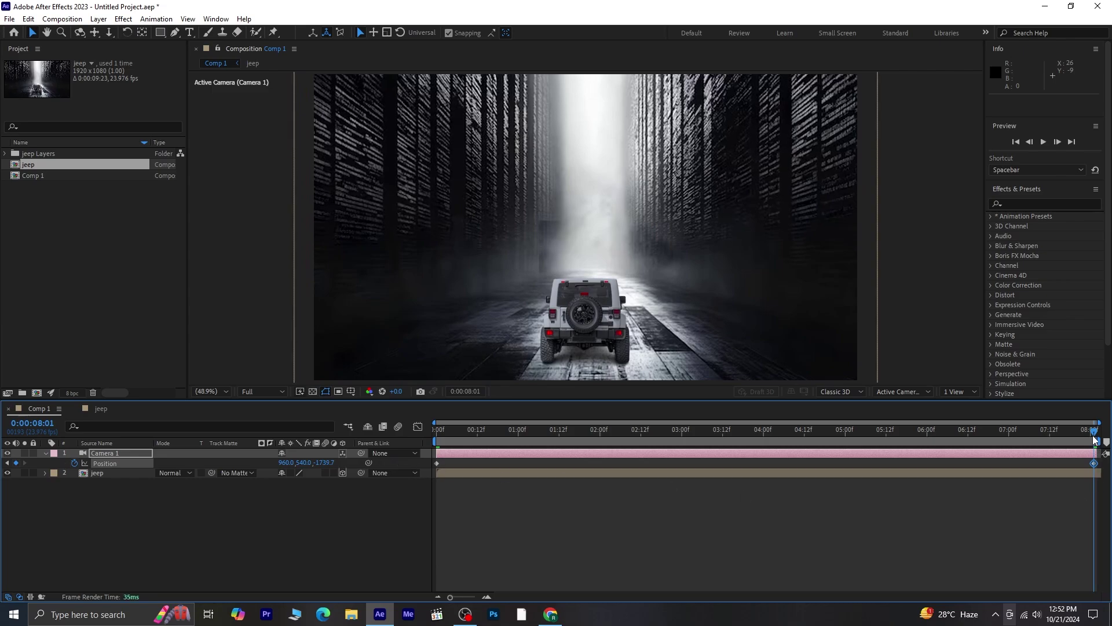
pyautogui.moveTo(1095, 439); pyautogui.dragTo(220, 455)
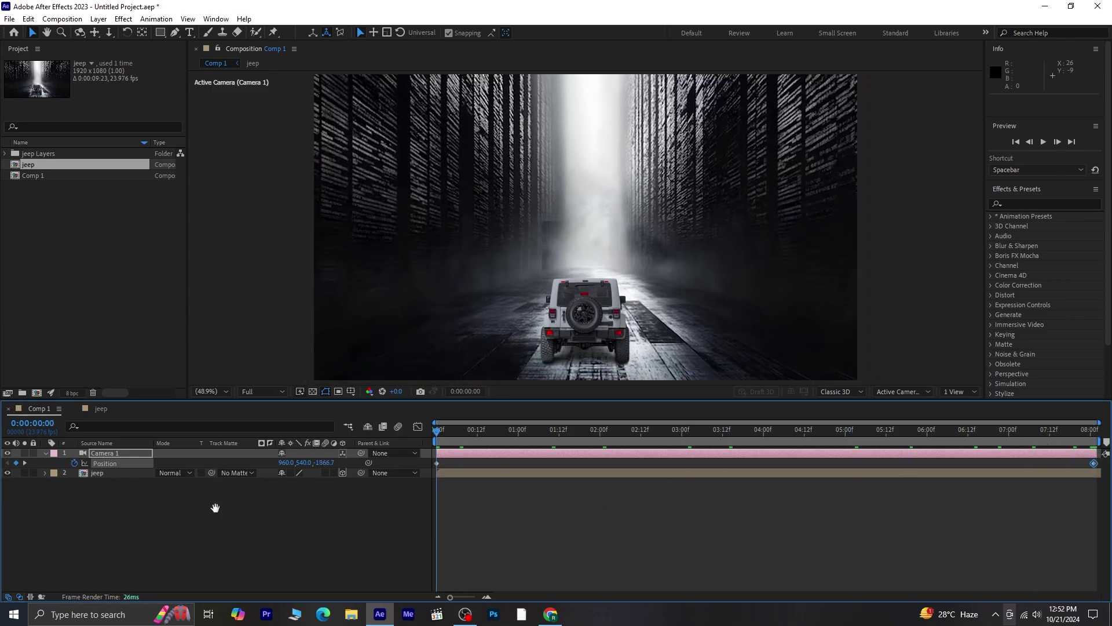
# Step: Preview the push-in, then move Camera 1's 0:00:08:01 keyframe to Z -1729.7
pyautogui.press('space')
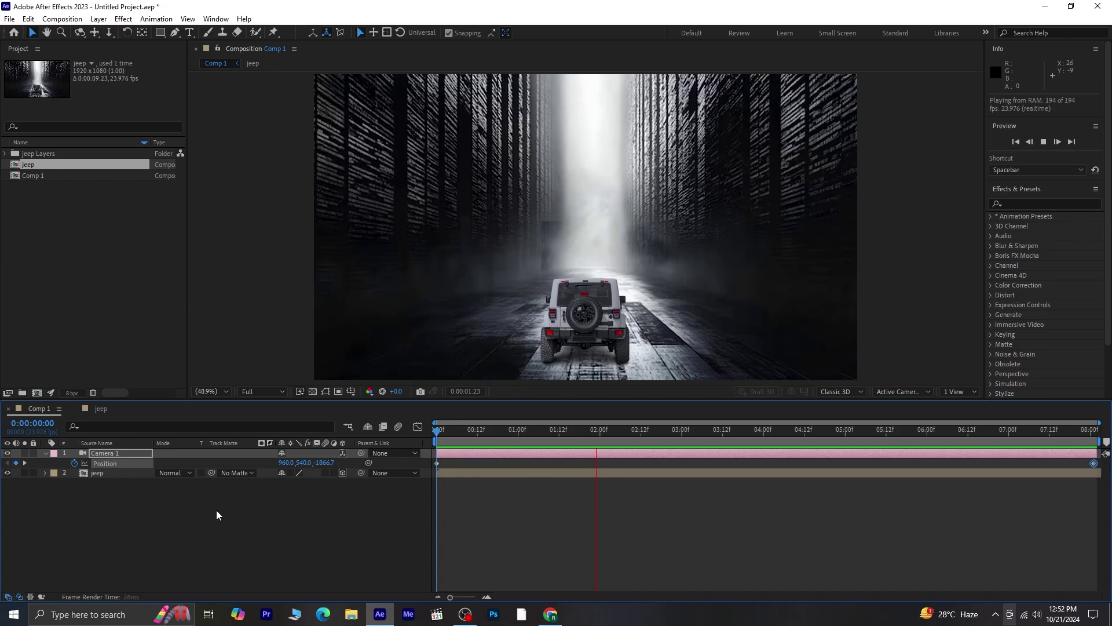
pyautogui.press('space')
pyautogui.press('End')
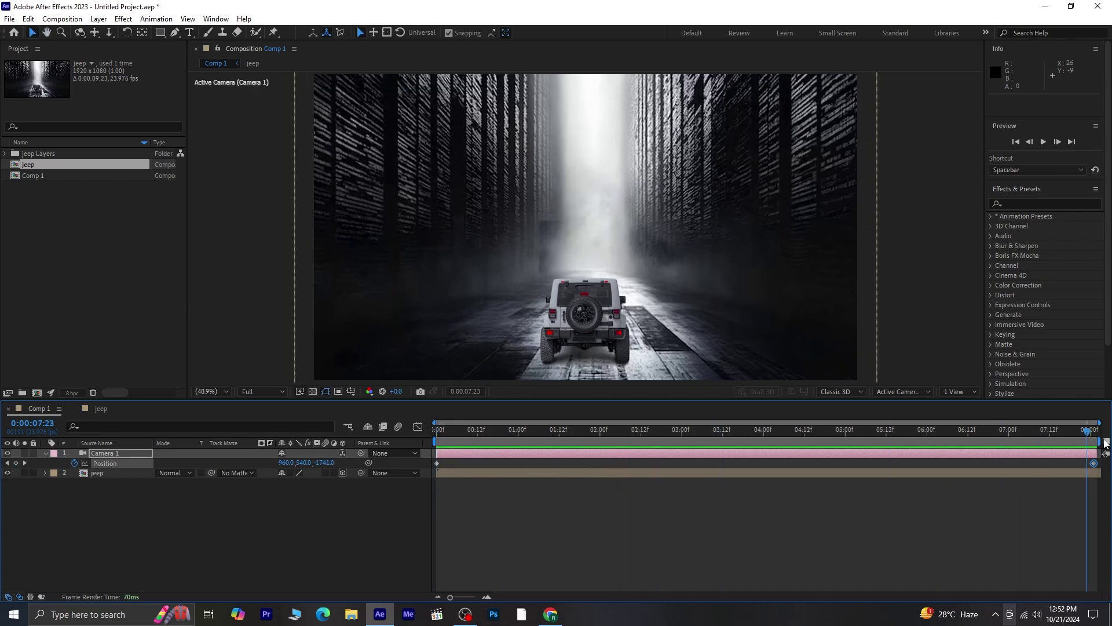
pyautogui.moveTo(324, 466); pyautogui.dragTo(311, 482)
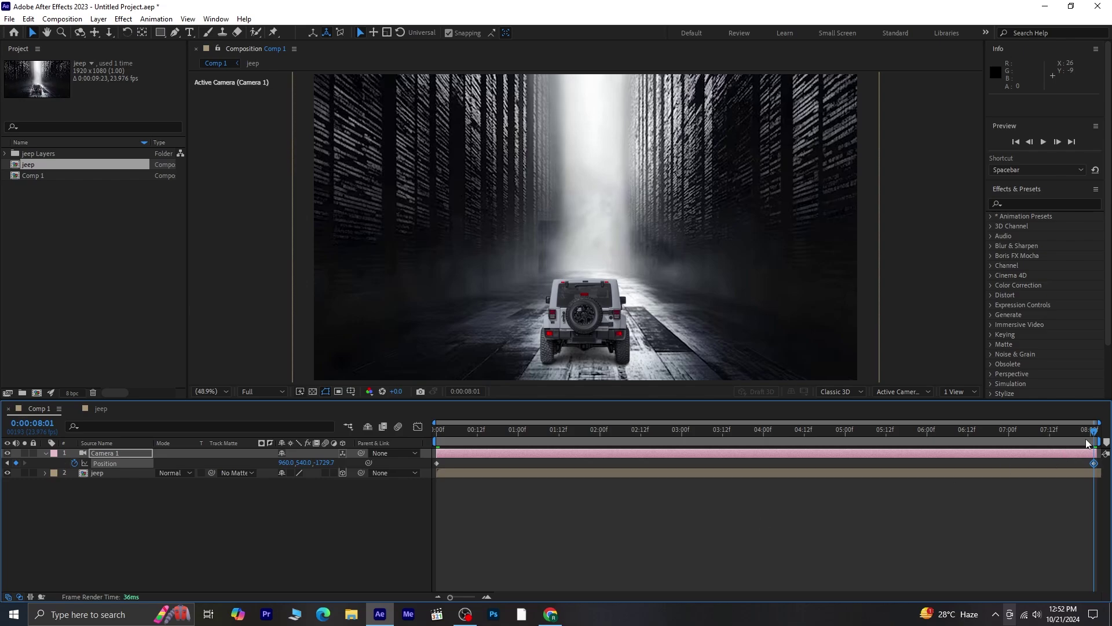
pyautogui.moveTo(1095, 431); pyautogui.dragTo(347, 456)
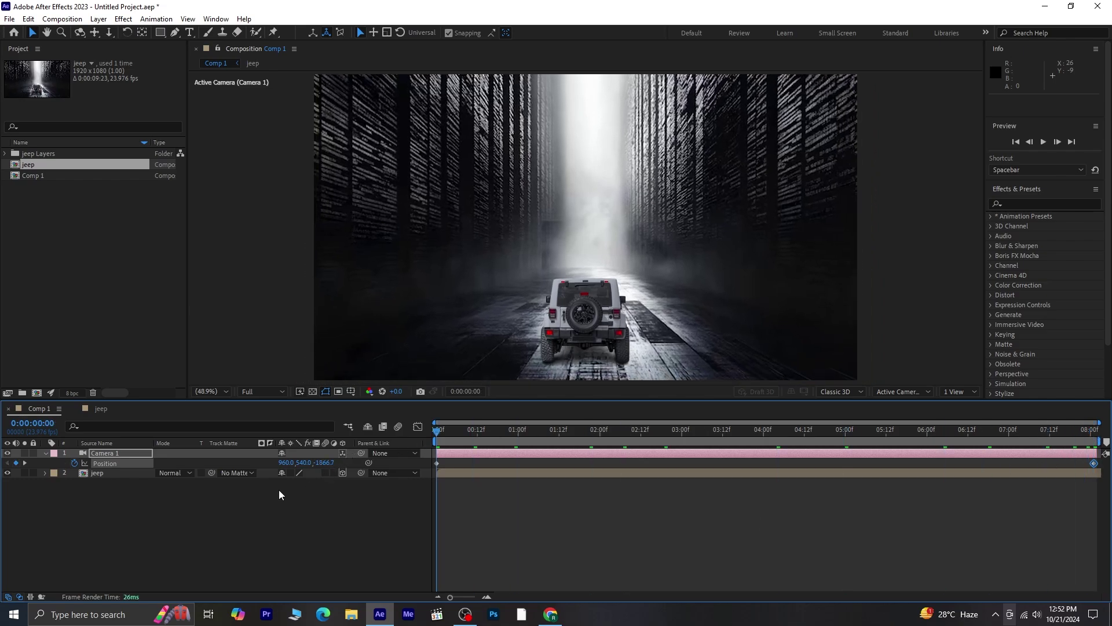
pyautogui.click(46, 455)
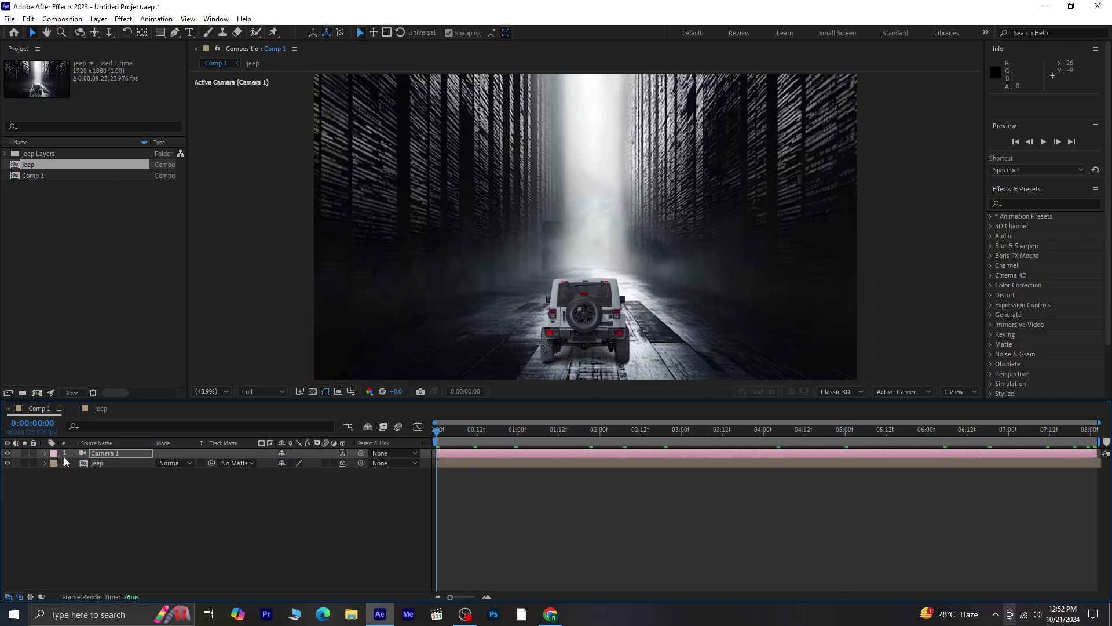
# Step: Apply Distort > Optics Compensation to the jeep layer at default settings
pyautogui.click(102, 464)
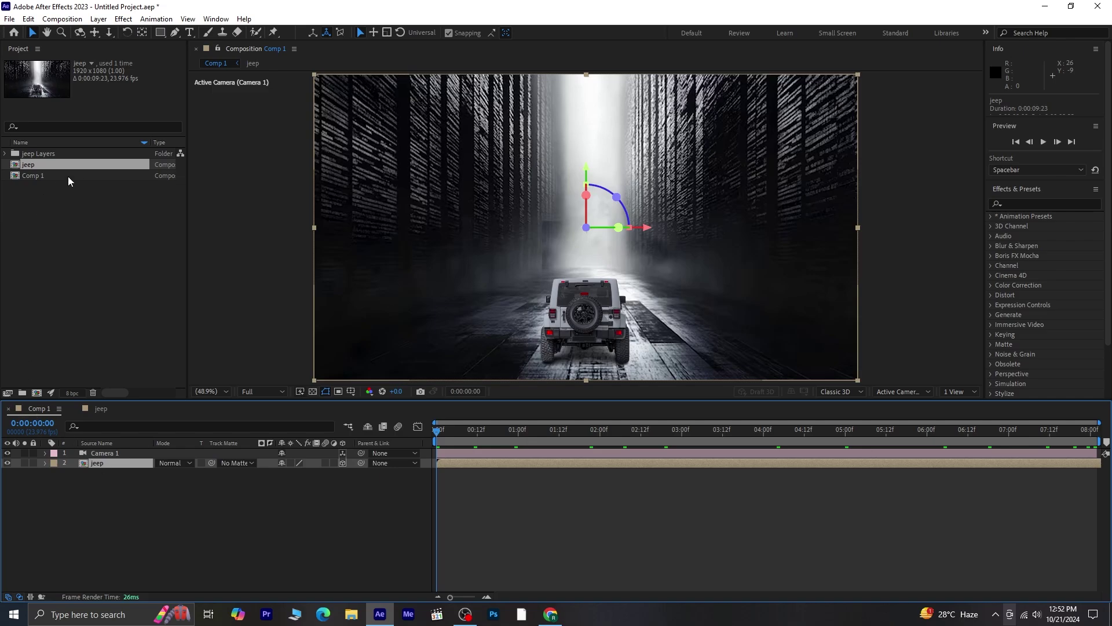
pyautogui.click(124, 18)
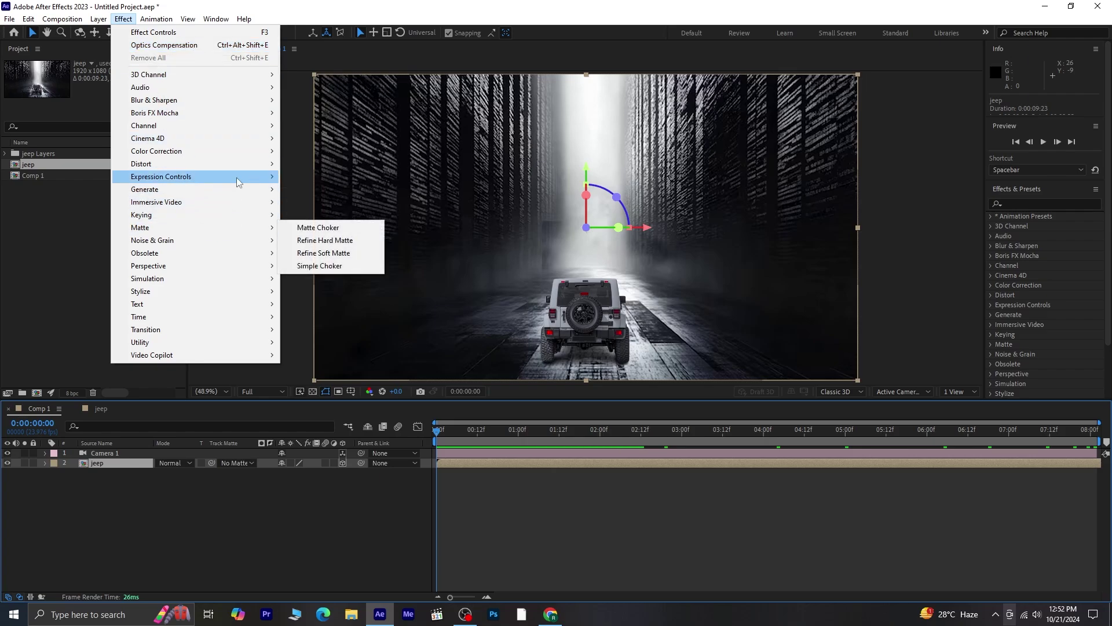
pyautogui.moveTo(235, 168)
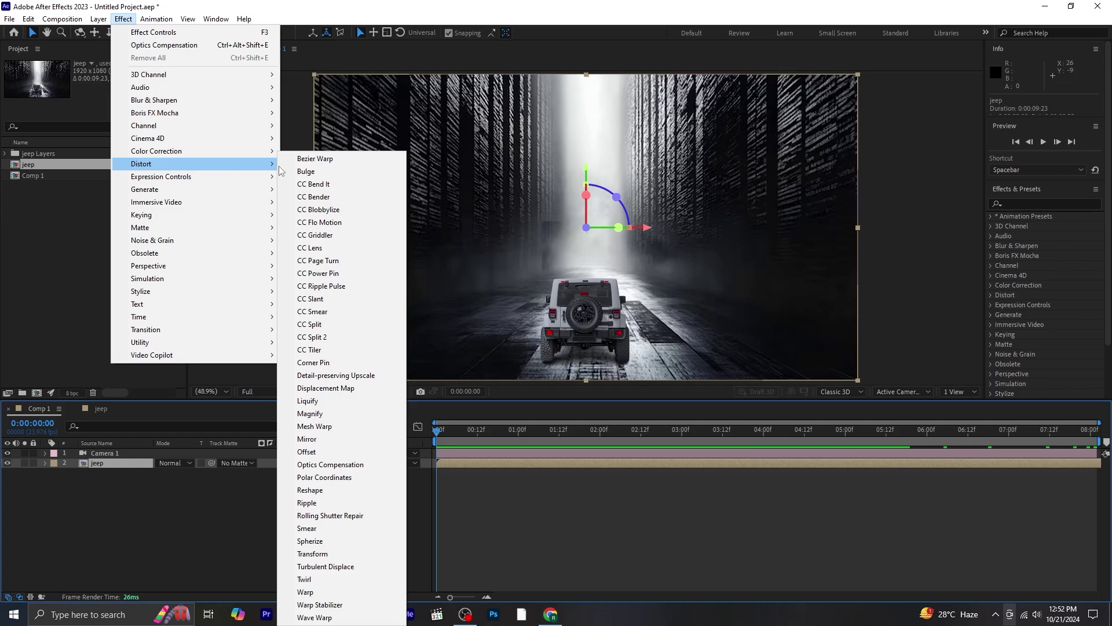
pyautogui.click(380, 465)
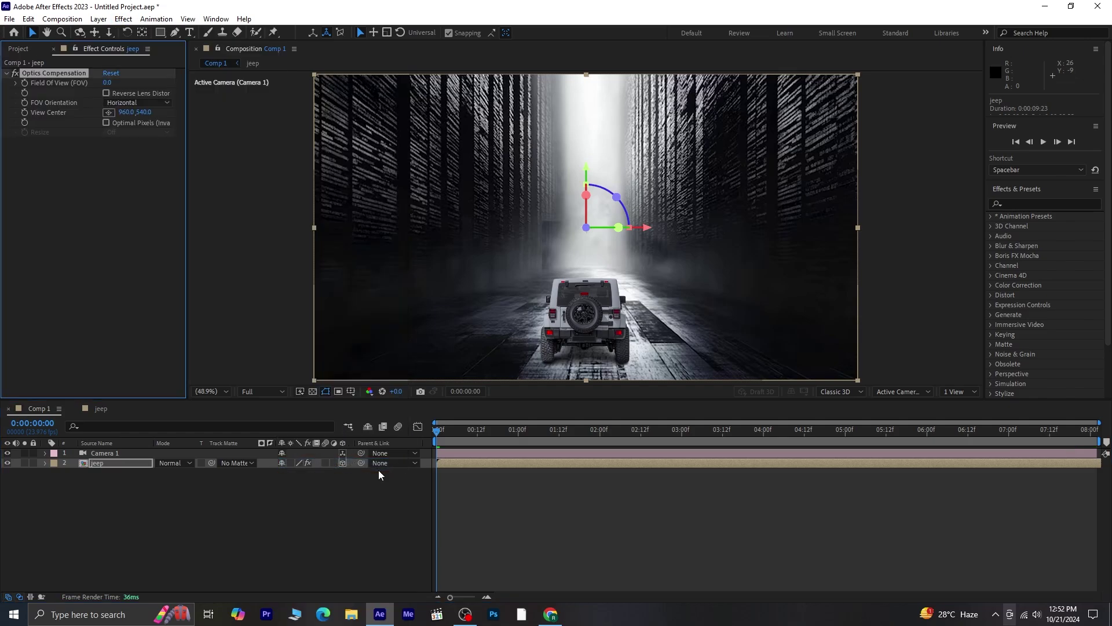
# Step: Enable Reverse Lens Distortion and animate Field Of View from 0 at start to 26.6 at 0:00:08:01
pyautogui.click(106, 93)
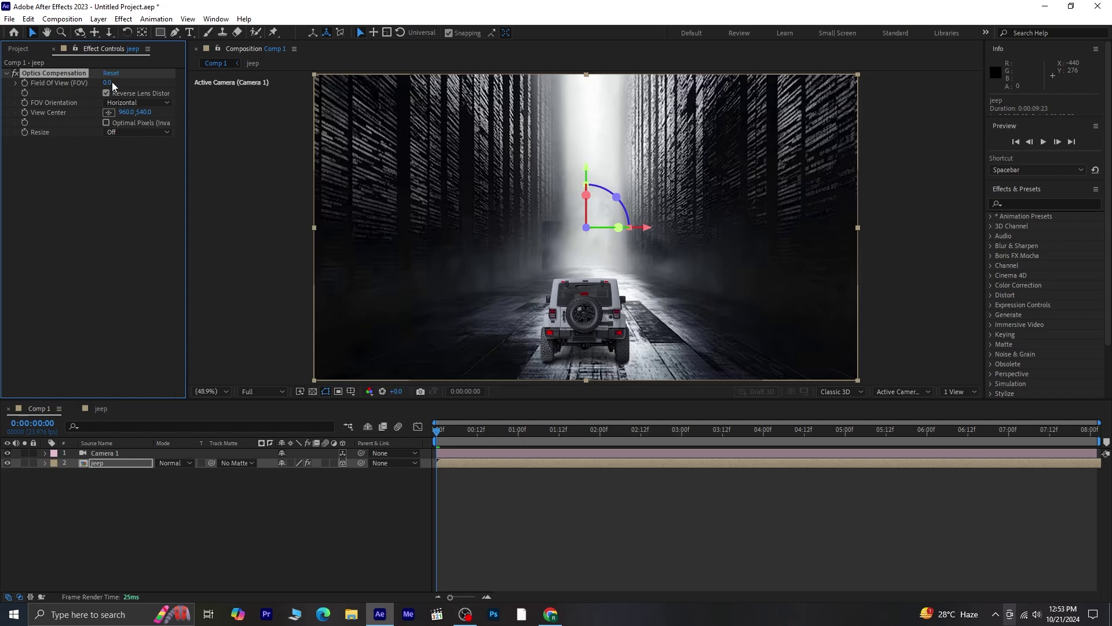
pyautogui.moveTo(158, 81); pyautogui.dragTo(484, 95)
pyautogui.moveTo(411, 100); pyautogui.dragTo(50, 118)
pyautogui.moveTo(441, 436); pyautogui.dragTo(1094, 431)
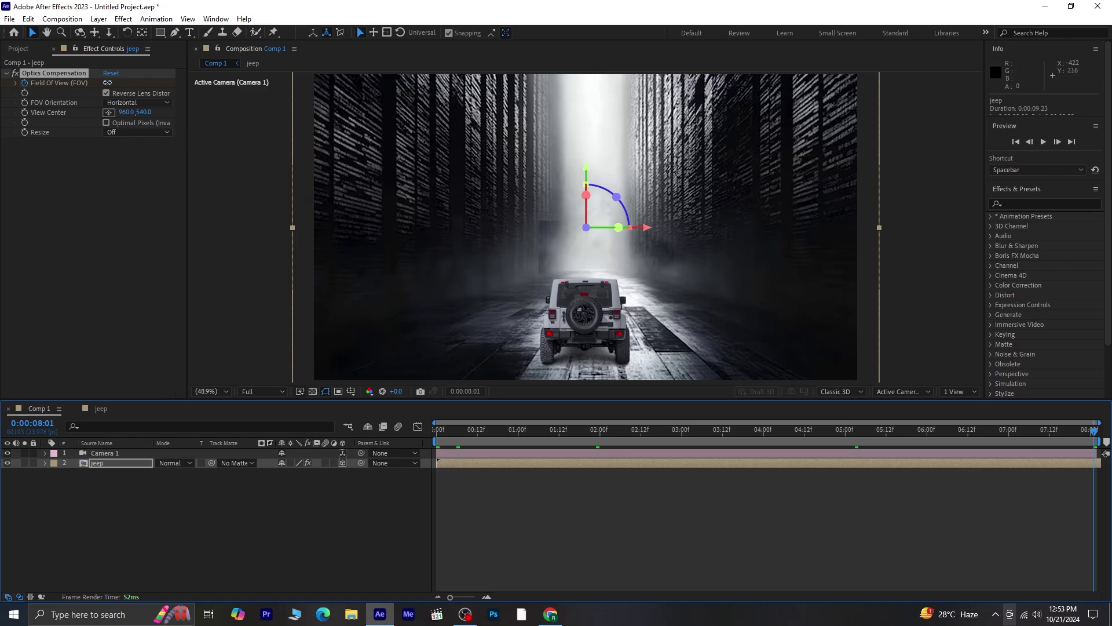
pyautogui.moveTo(107, 82); pyautogui.dragTo(119, 83)
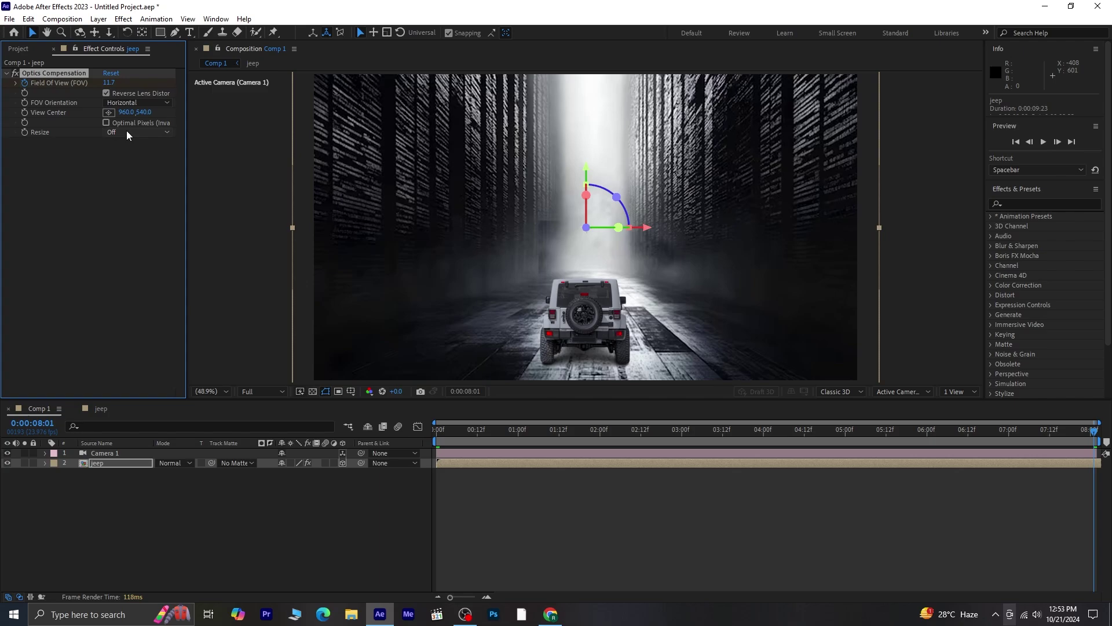
pyautogui.moveTo(127, 85); pyautogui.dragTo(119, 81)
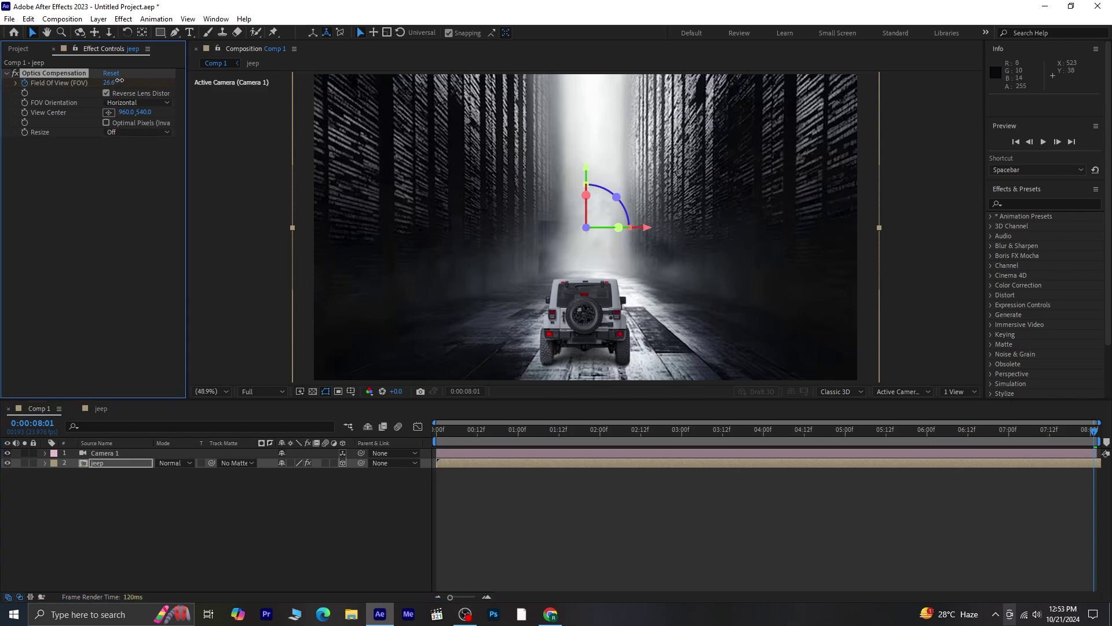
pyautogui.moveTo(1094, 436); pyautogui.dragTo(270, 448)
# Step: Preview the lens-distorted camera push-in, then return the playhead to the first frame
pyautogui.press('space')
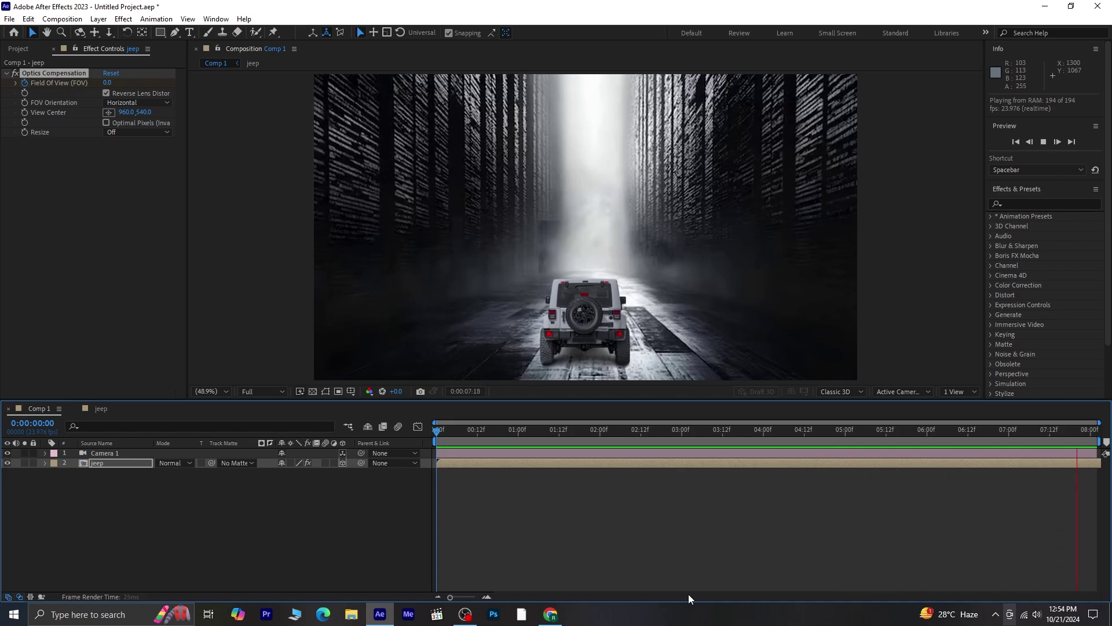
pyautogui.press('space')
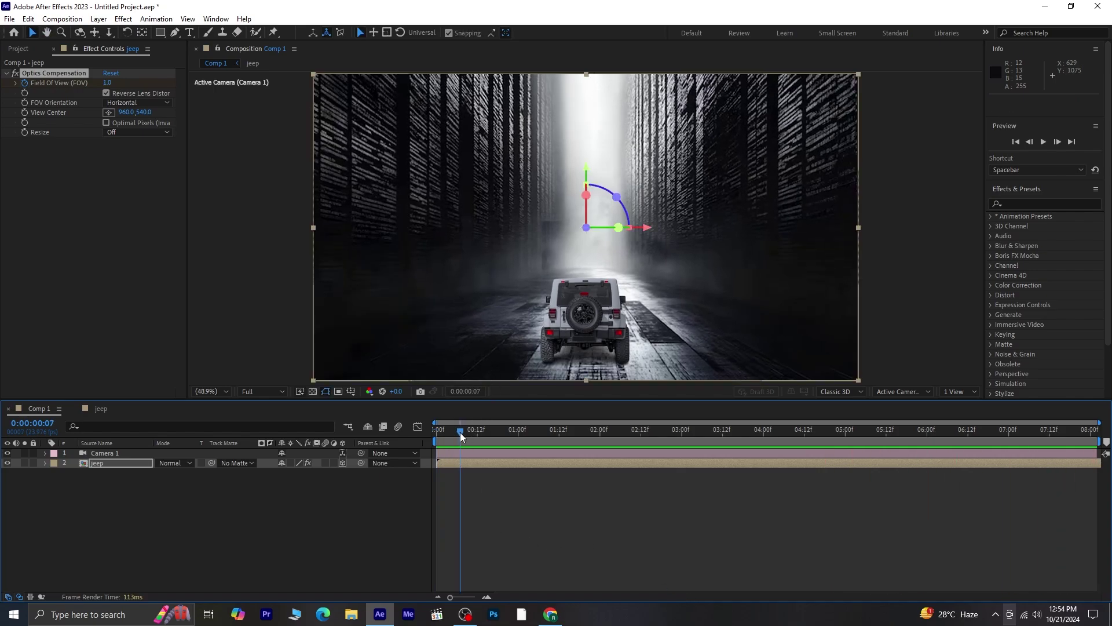
pyautogui.moveTo(460, 432); pyautogui.dragTo(367, 432)
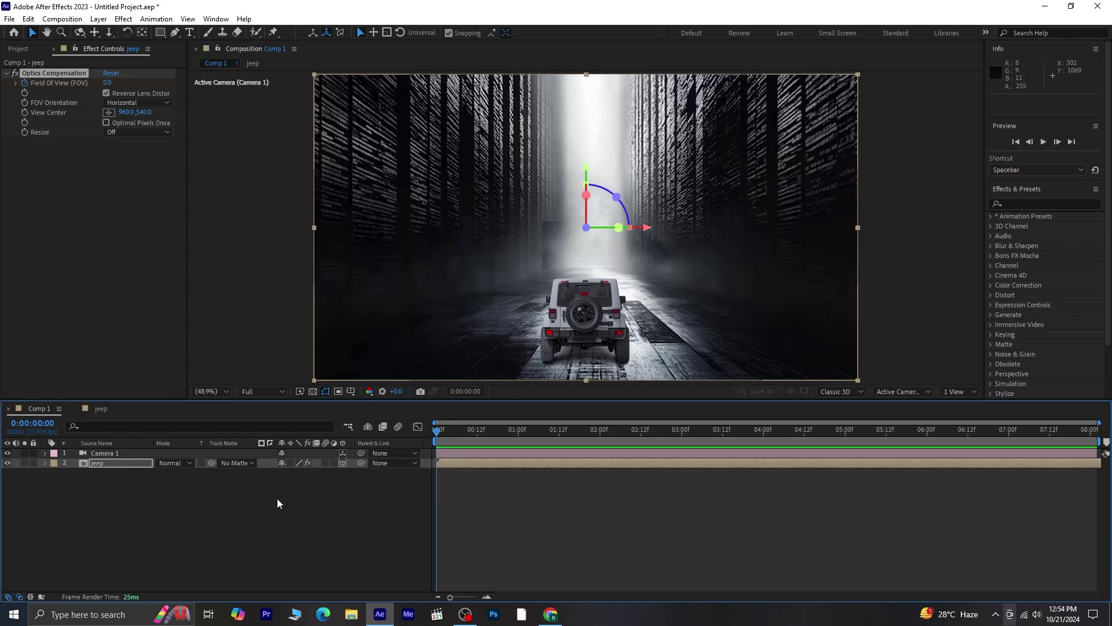
# Step: Create a full-frame 000000 black solid, Black Solid 1, and make it an adjustment layer
pyautogui.click(99, 19)
pyautogui.moveTo(116, 32)
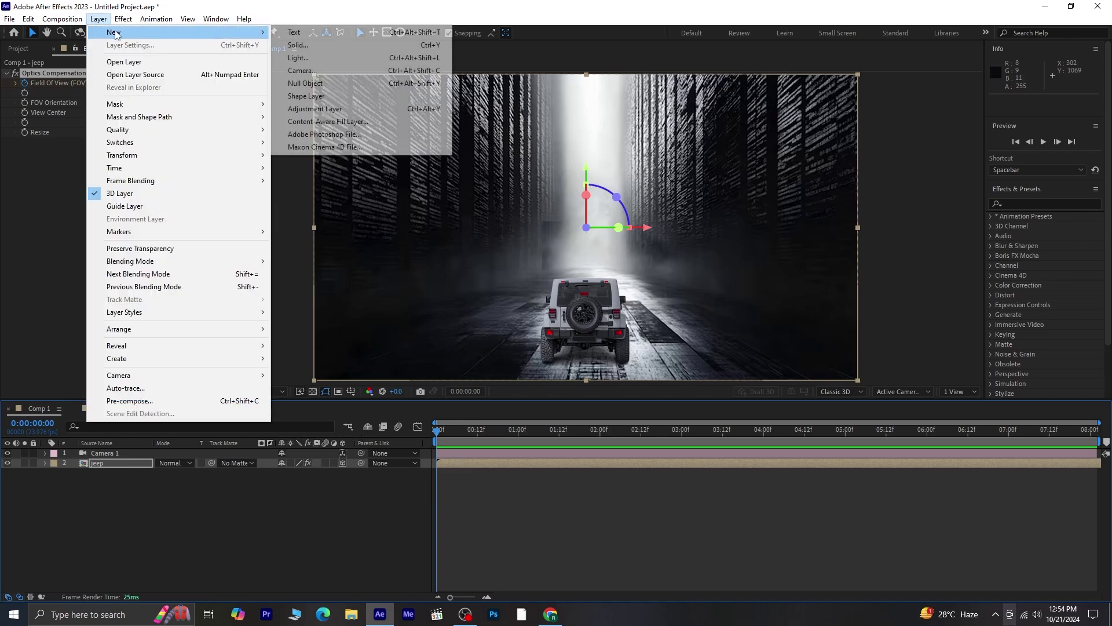
pyautogui.click(307, 50)
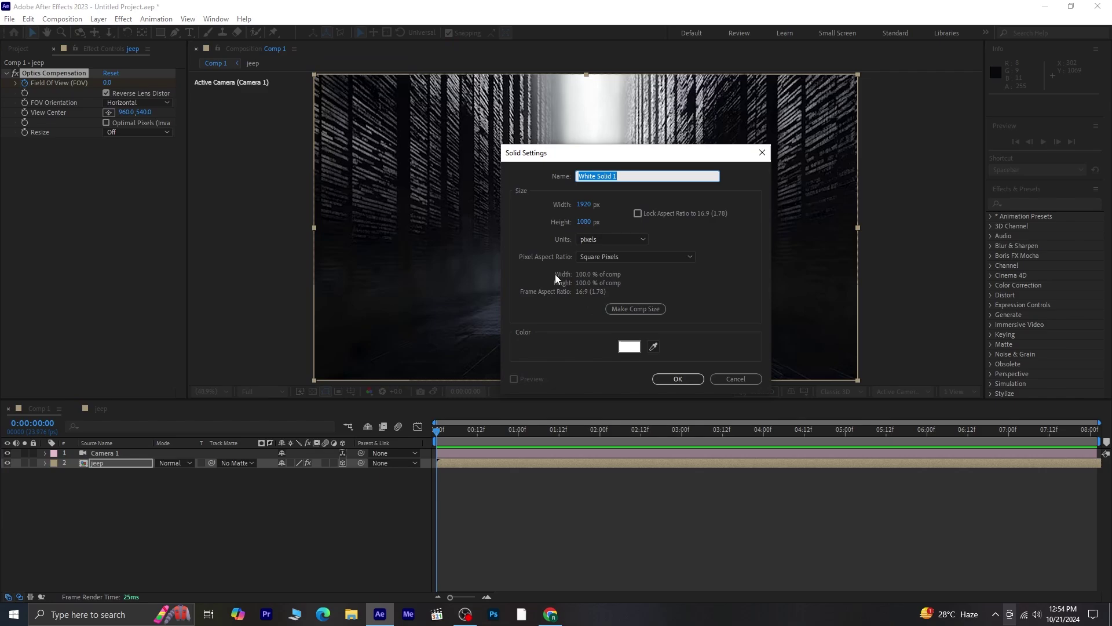
pyautogui.click(629, 347)
pyautogui.moveTo(814, 454); pyautogui.dragTo(869, 489)
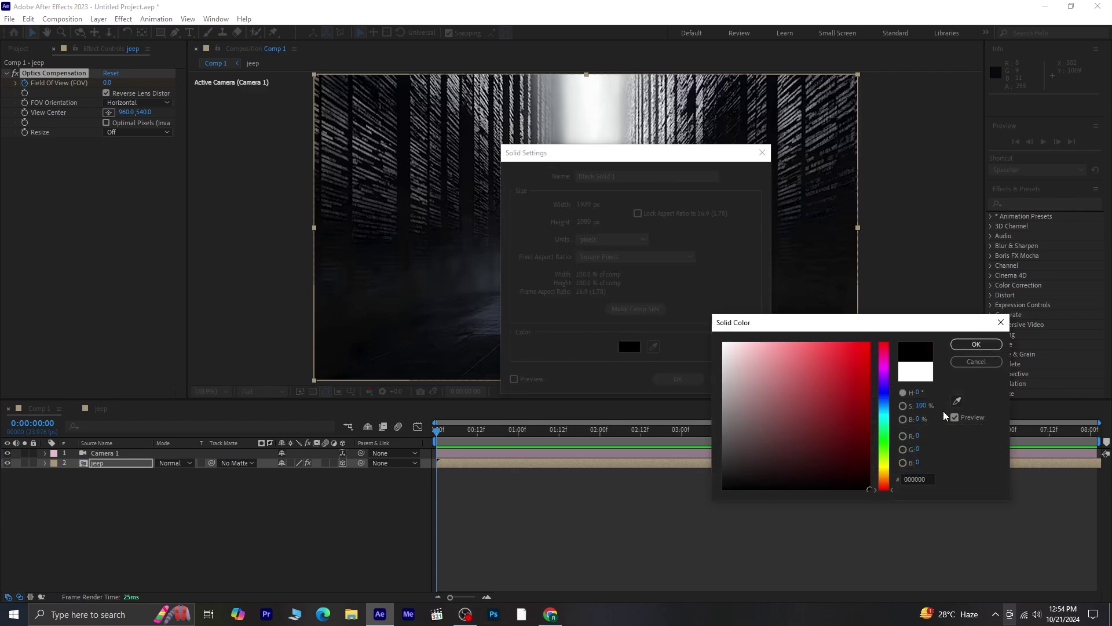
pyautogui.click(975, 344)
pyautogui.click(678, 379)
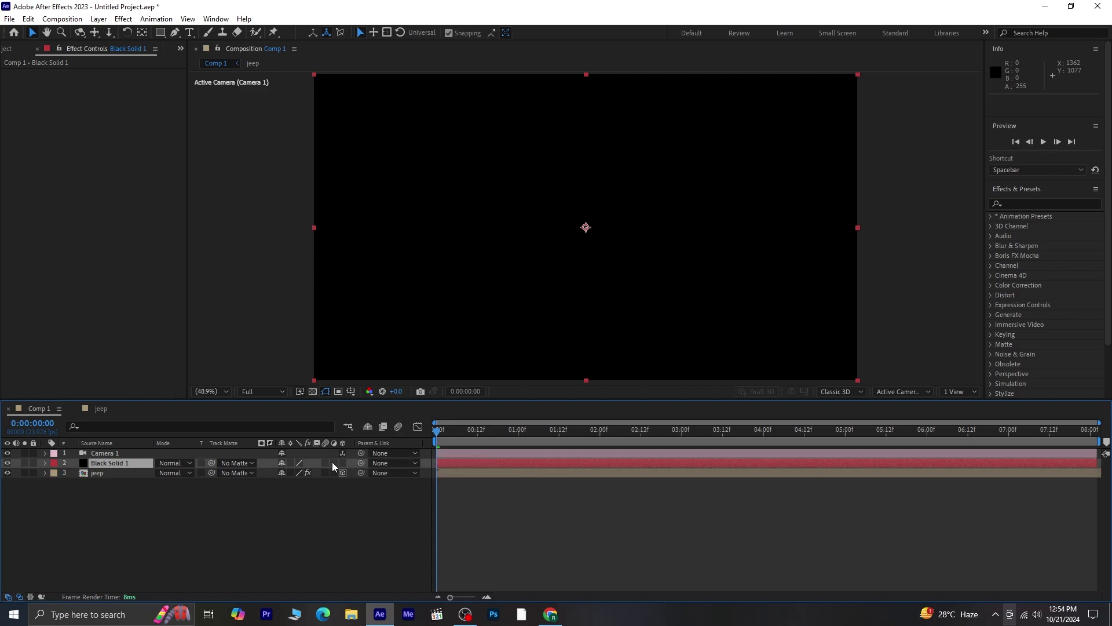
pyautogui.click(334, 464)
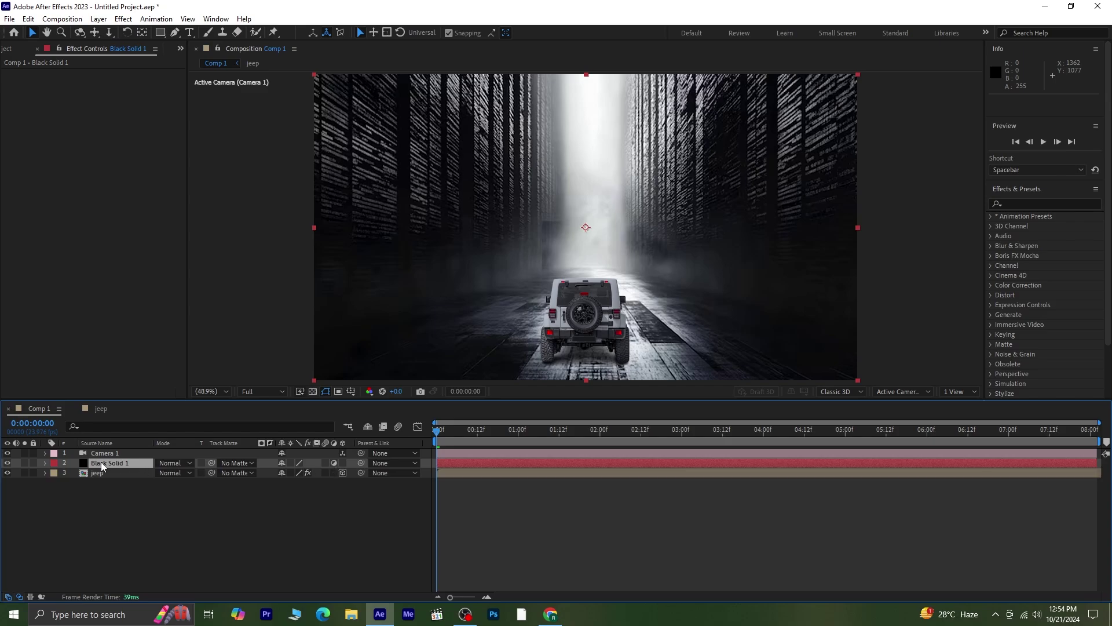
# Step: Search the effects for 'cc v' and apply CC Vignette to Black Solid 1
pyautogui.click(1023, 202)
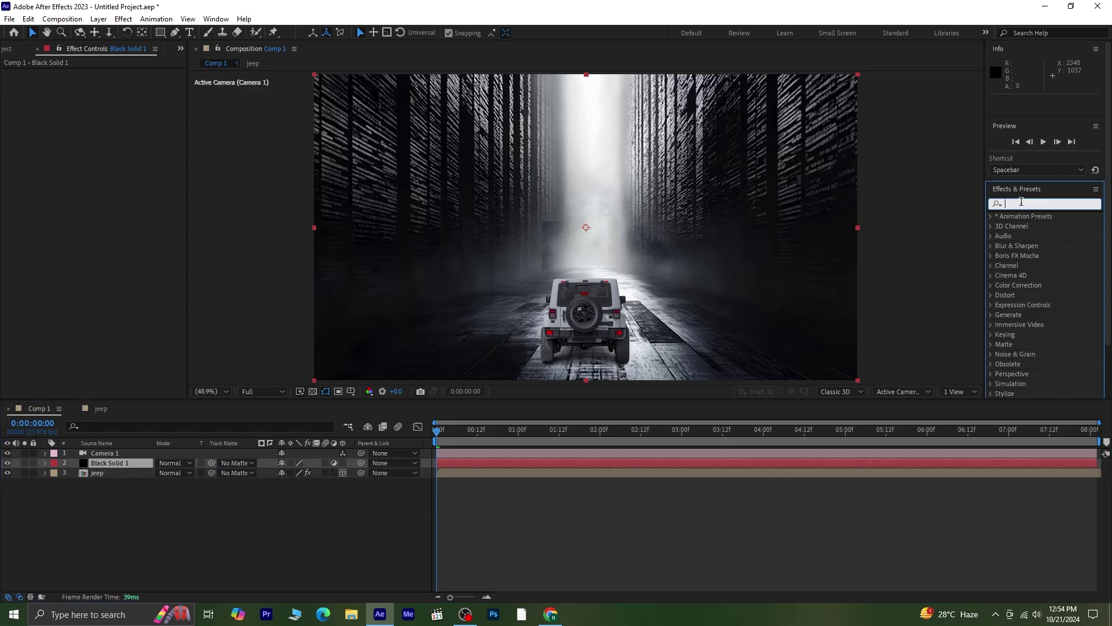
pyautogui.write('cc v')
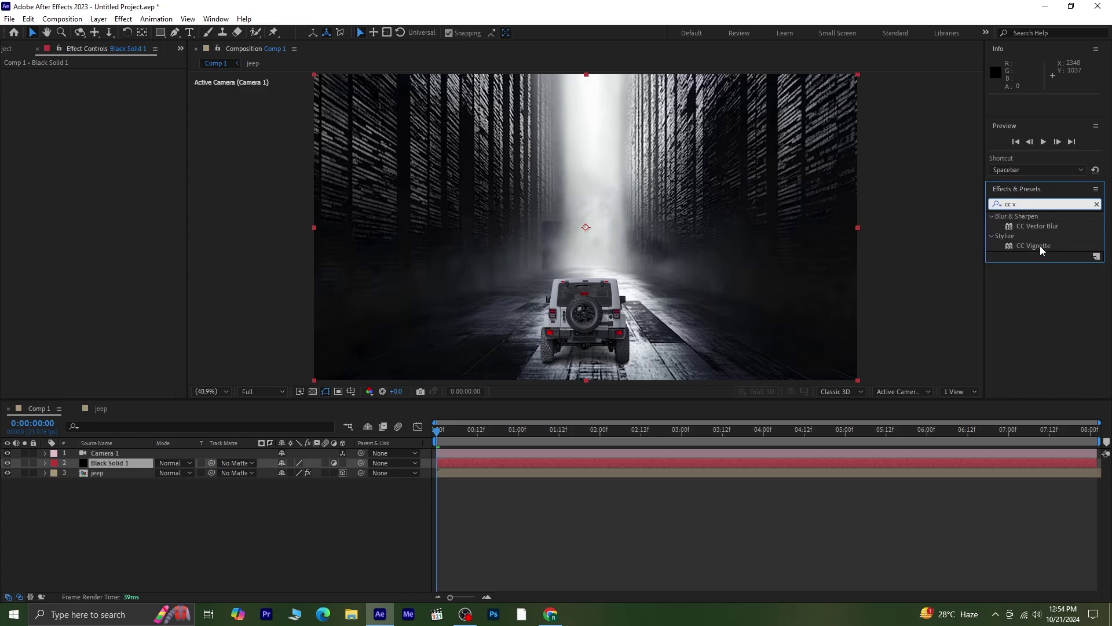
pyautogui.moveTo(1041, 250); pyautogui.dragTo(111, 466)
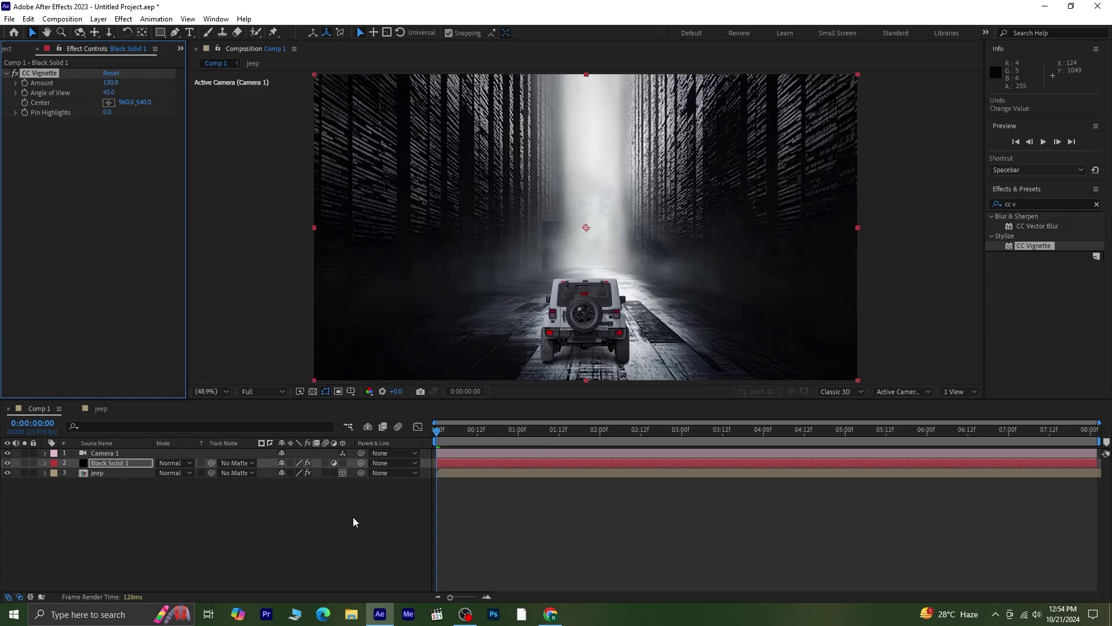
# Step: Toggle Black Solid 1's visibility off and on to compare the vignette, then preview the shot
pyautogui.click(7, 463)
pyautogui.click(7, 463)
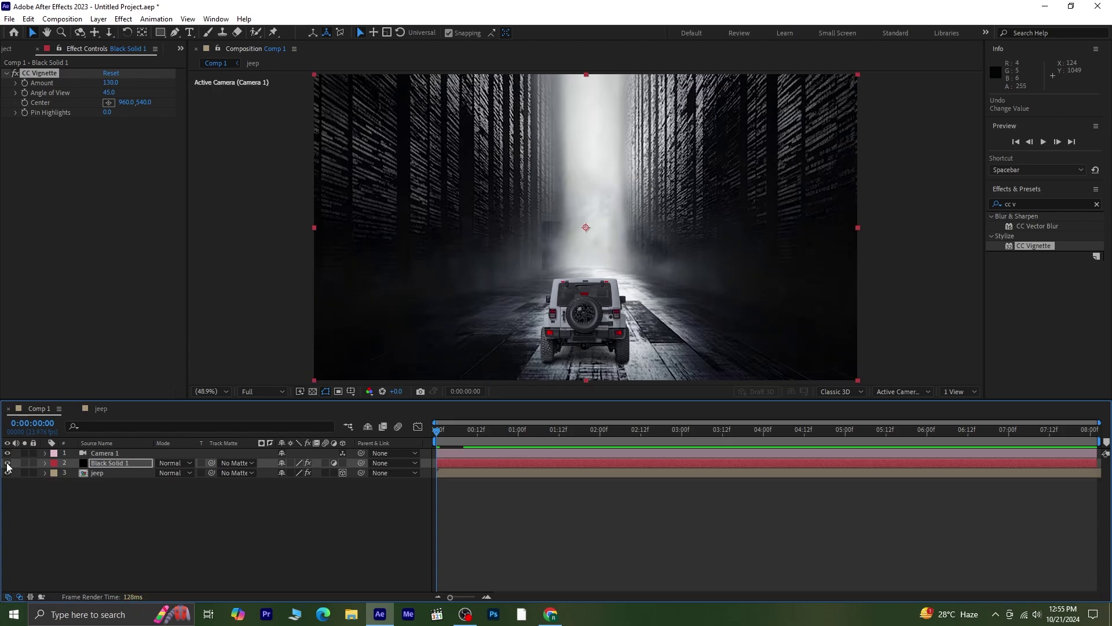
pyautogui.press('space')
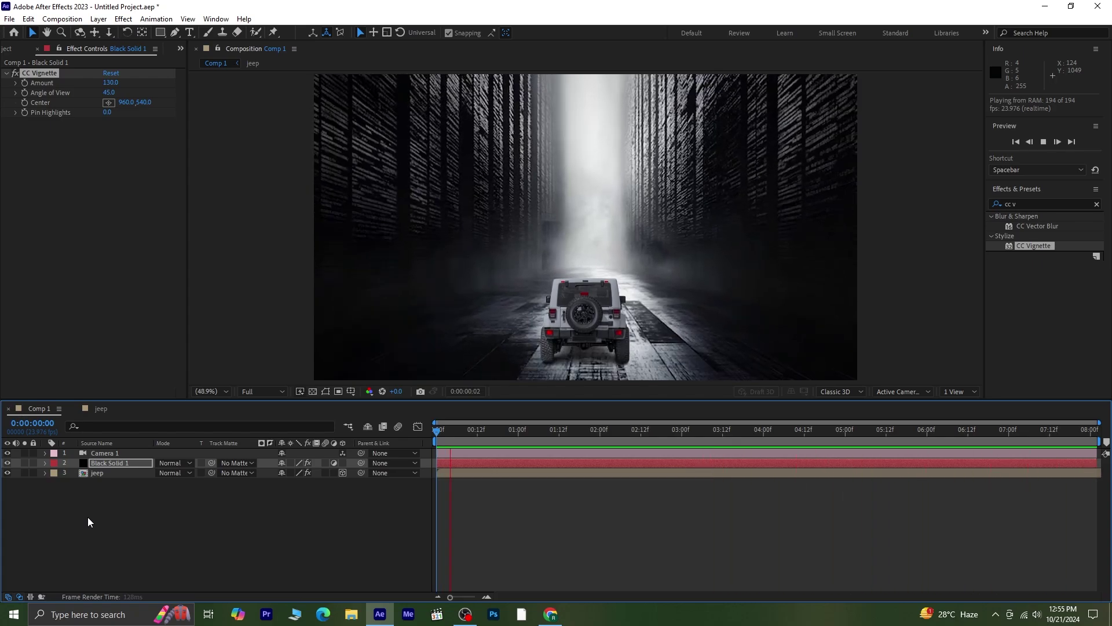
pyautogui.press('space')
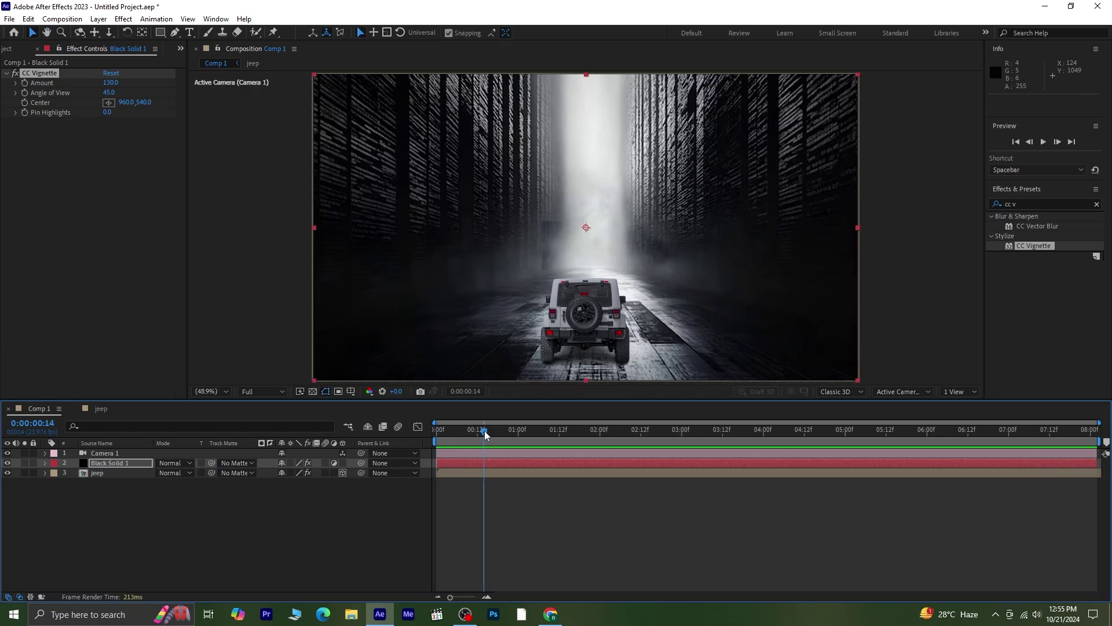
pyautogui.press('space')
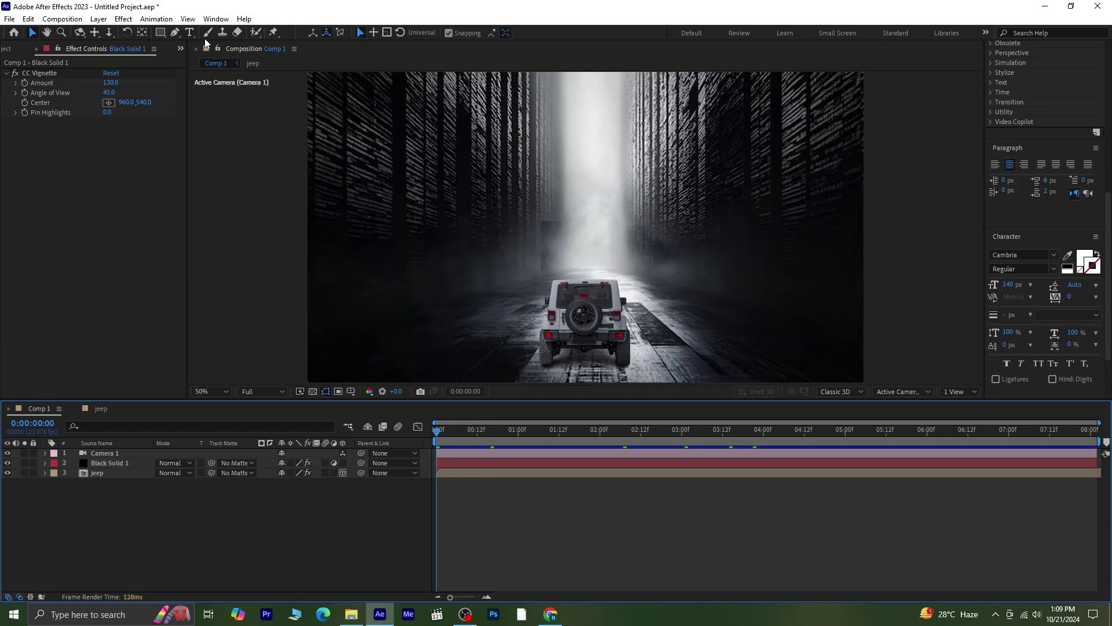
# Step: Create a text layer with the pasted title 'Shrouded Trail' and select its text
pyautogui.click(189, 32)
pyautogui.click(464, 179)
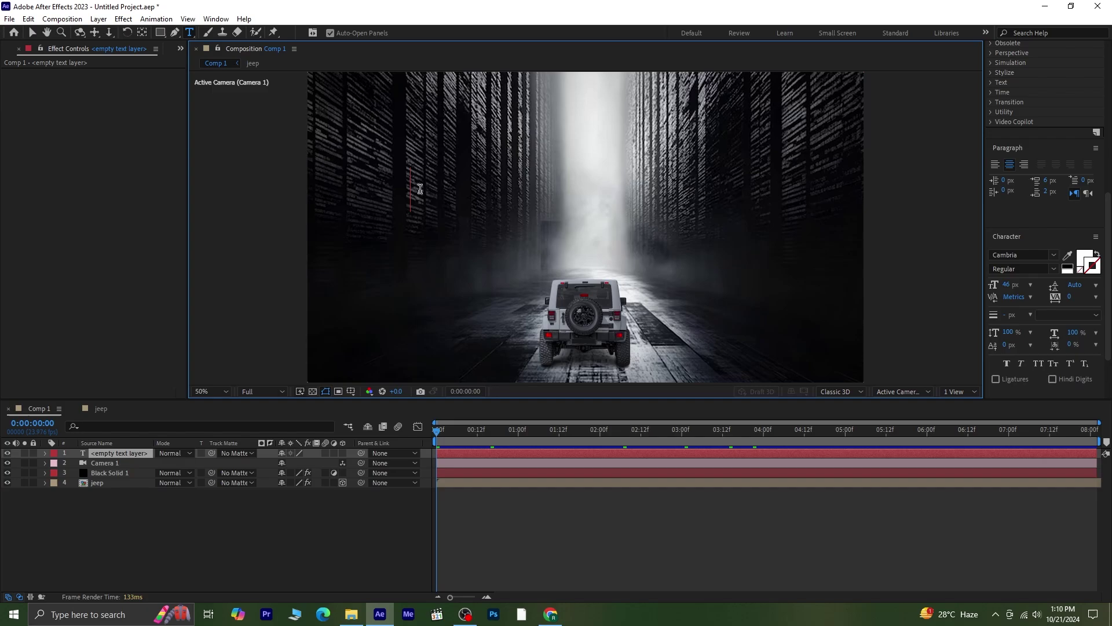
pyautogui.write('Shrouded Trail')
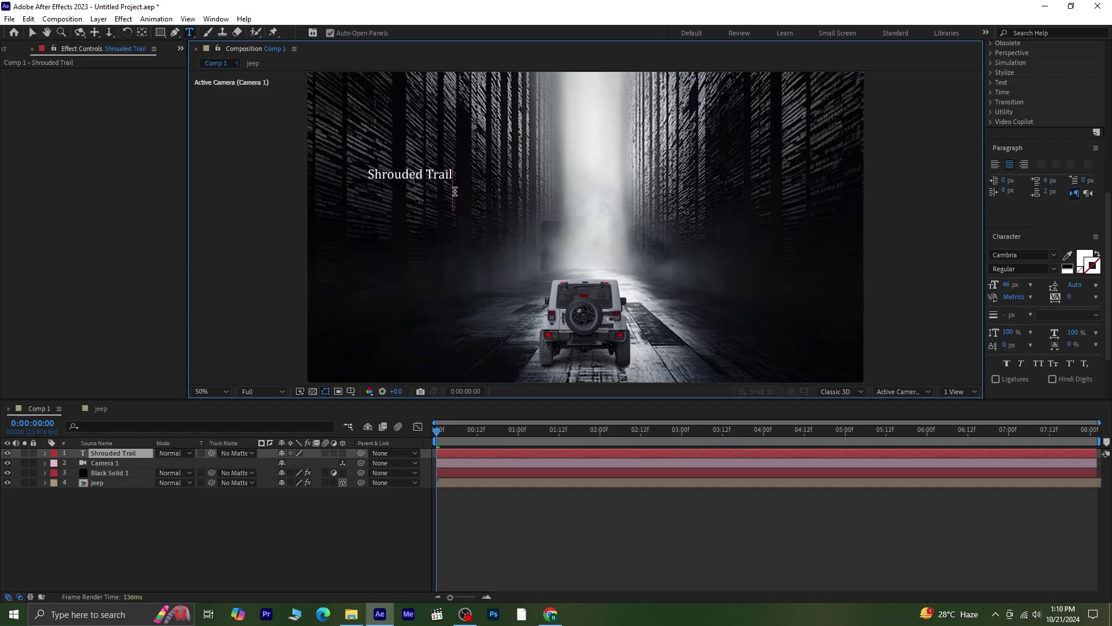
pyautogui.moveTo(454, 171); pyautogui.dragTo(355, 168)
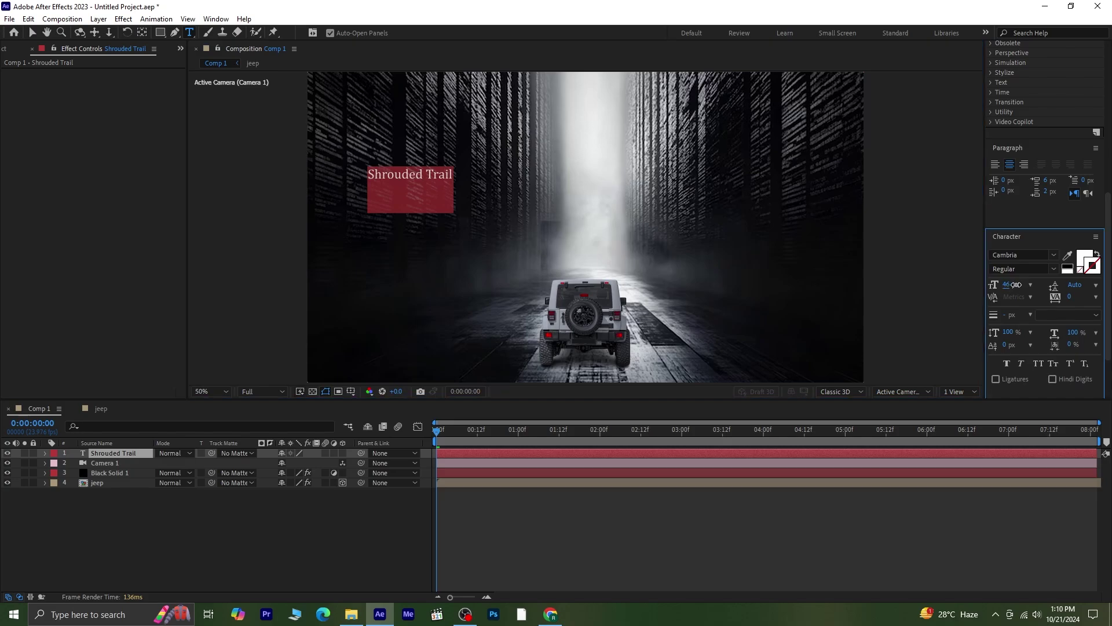
# Step: Set the title to 98 px in the Broken Detroit font
pyautogui.moveTo(1011, 288); pyautogui.dragTo(1043, 287)
pyautogui.click(1035, 254)
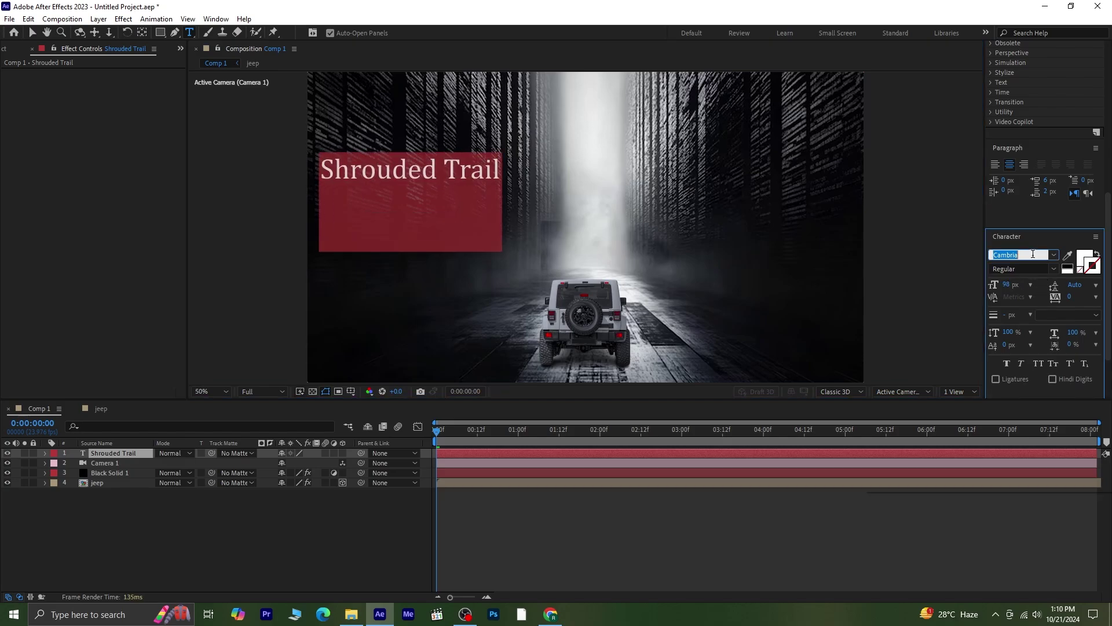
pyautogui.write('detr')
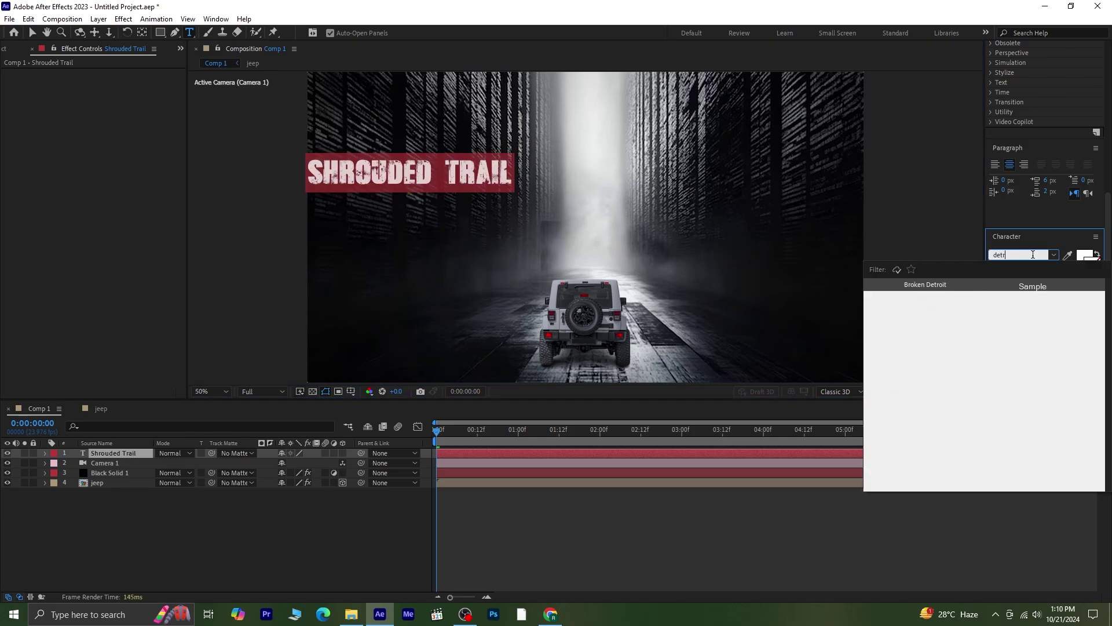
pyautogui.click(1043, 288)
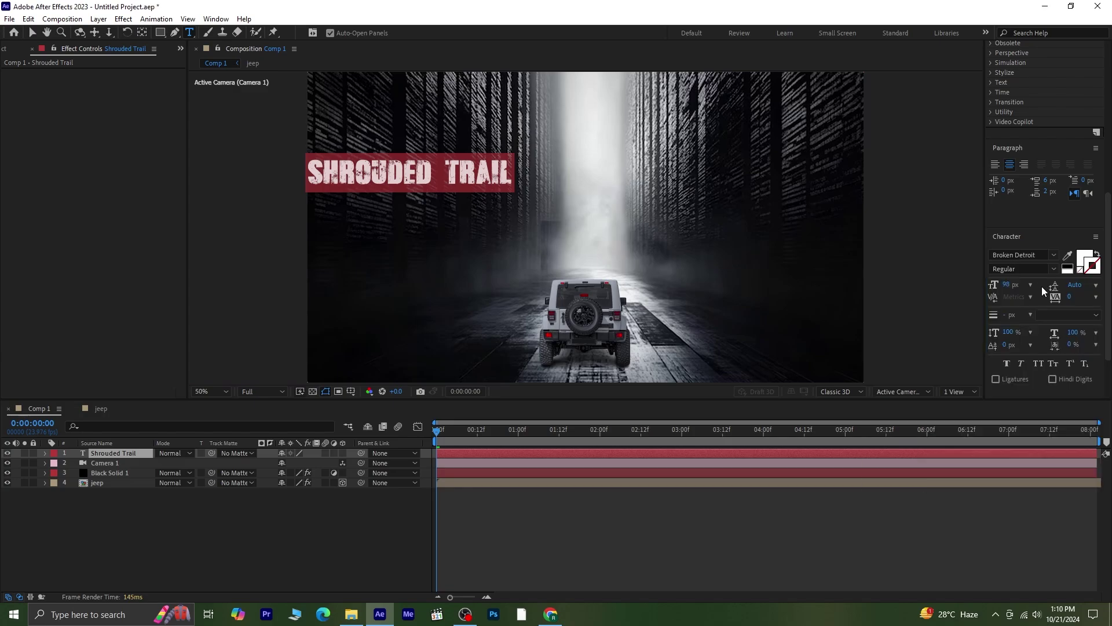
# Step: Centre the title horizontally with the Align panel and enlarge it to 120 px
pyautogui.click(216, 18)
pyautogui.click(229, 80)
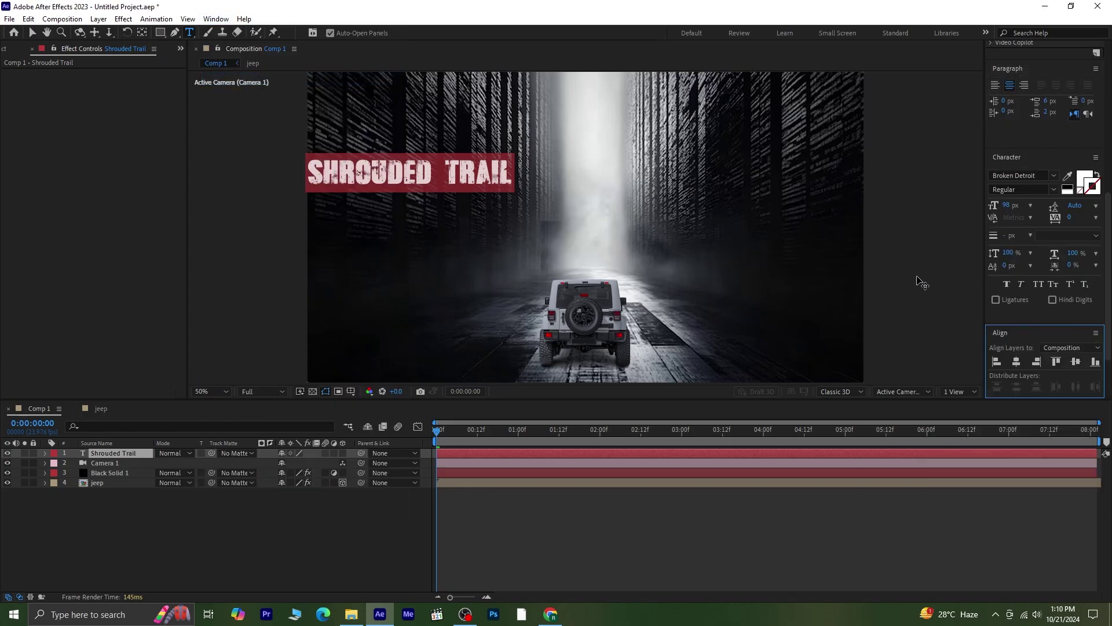
pyautogui.click(1017, 362)
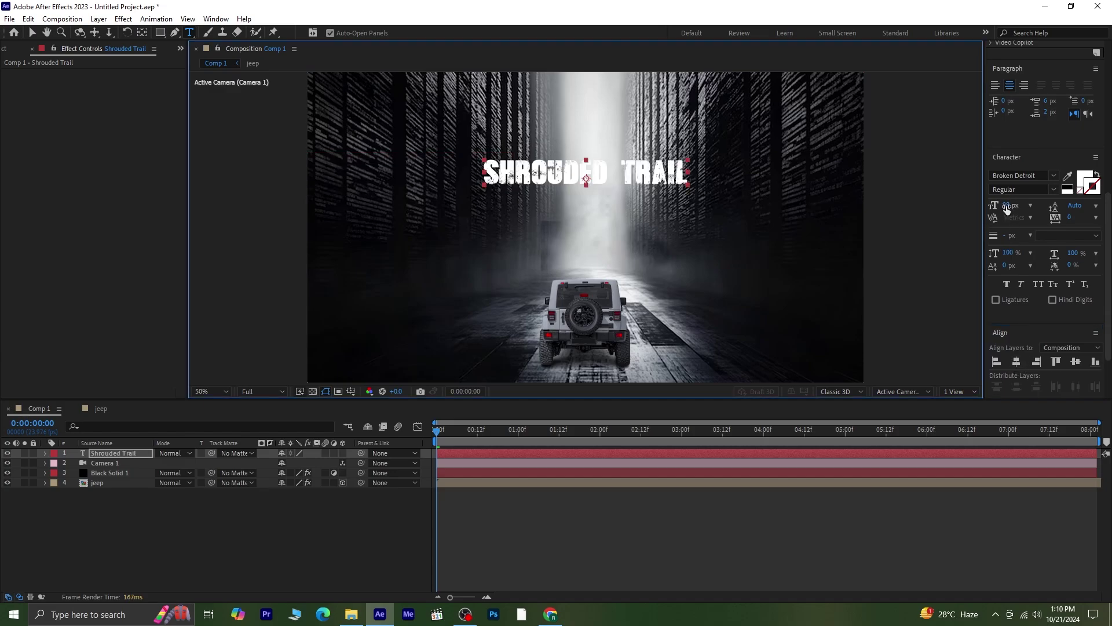
pyautogui.moveTo(1007, 210); pyautogui.dragTo(1024, 206)
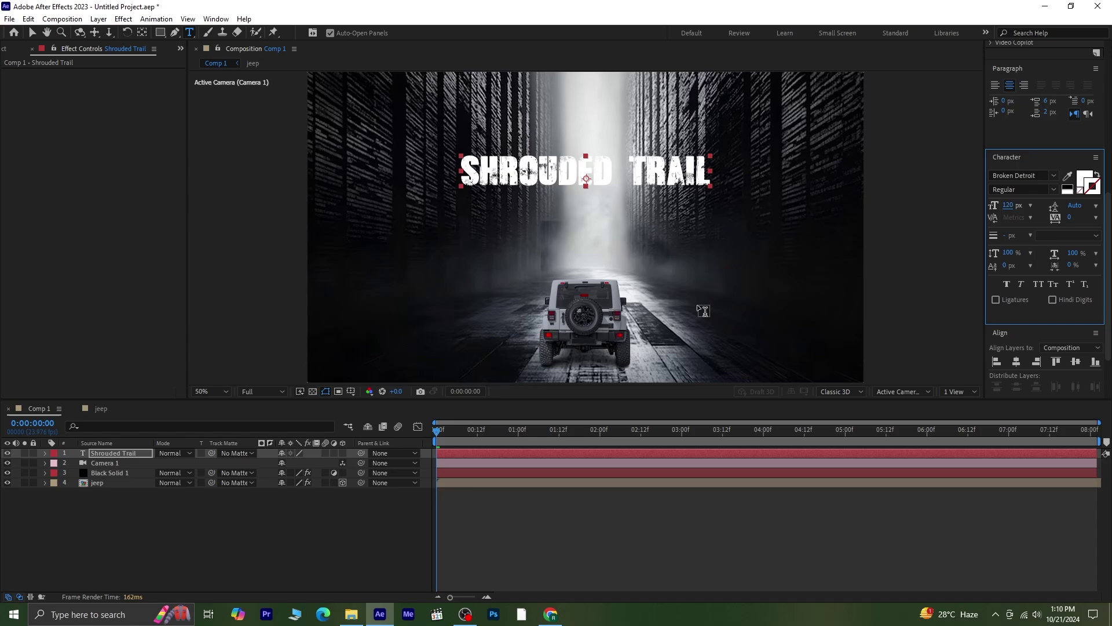
# Step: Apply Drop Shadow to the Shrouded Trail title and raise its Softness to 55
pyautogui.scroll(6, 1051, 202)
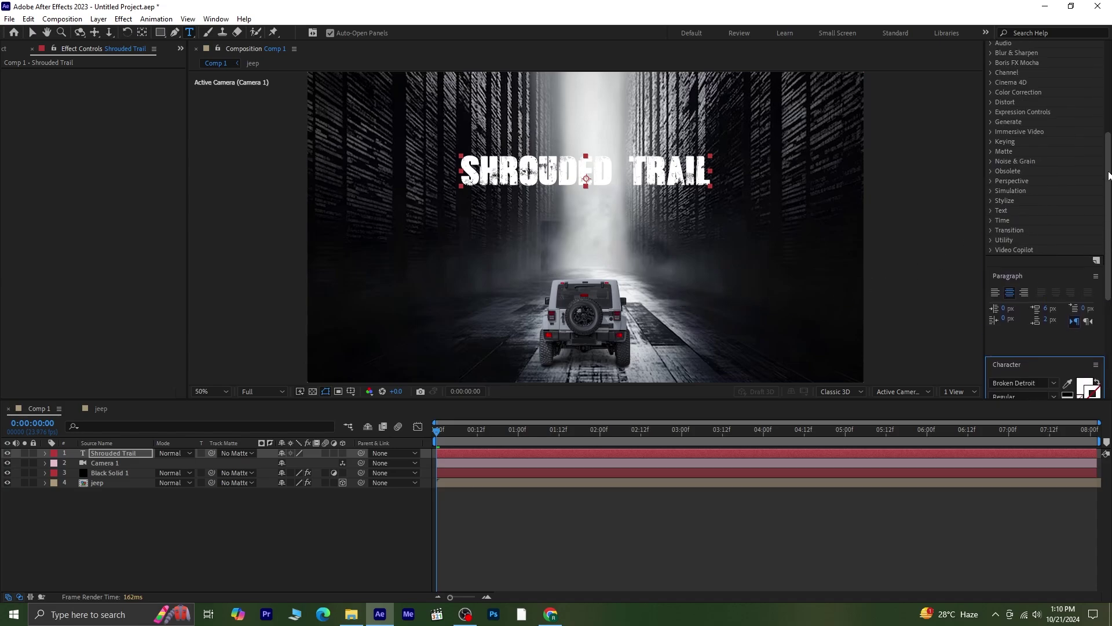
pyautogui.click(1052, 111)
pyautogui.write('drop')
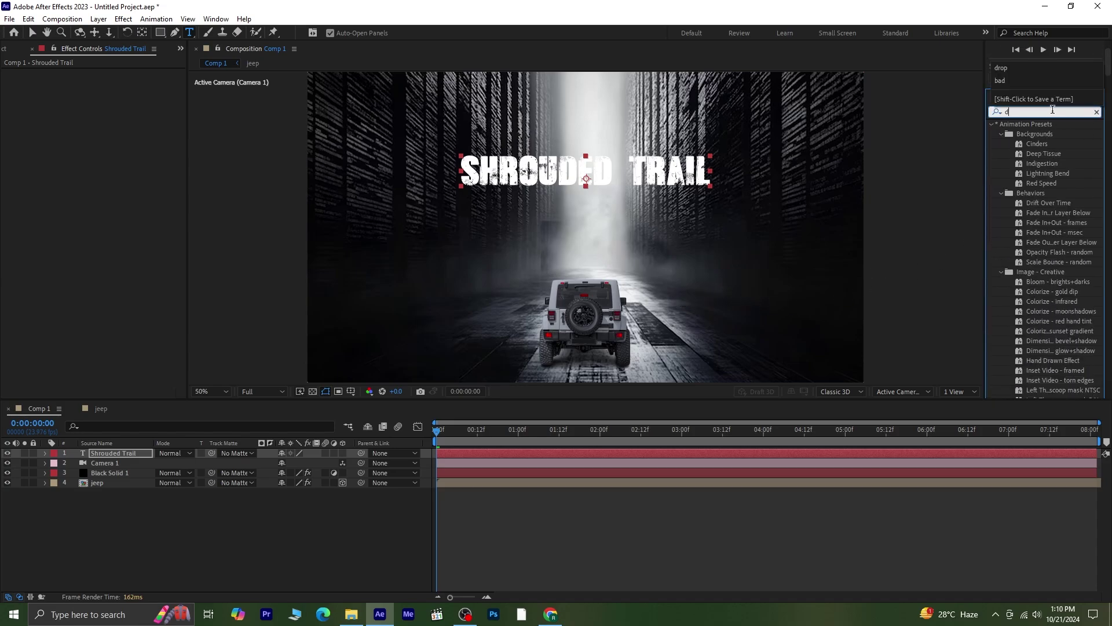
pyautogui.doubleClick(1049, 271)
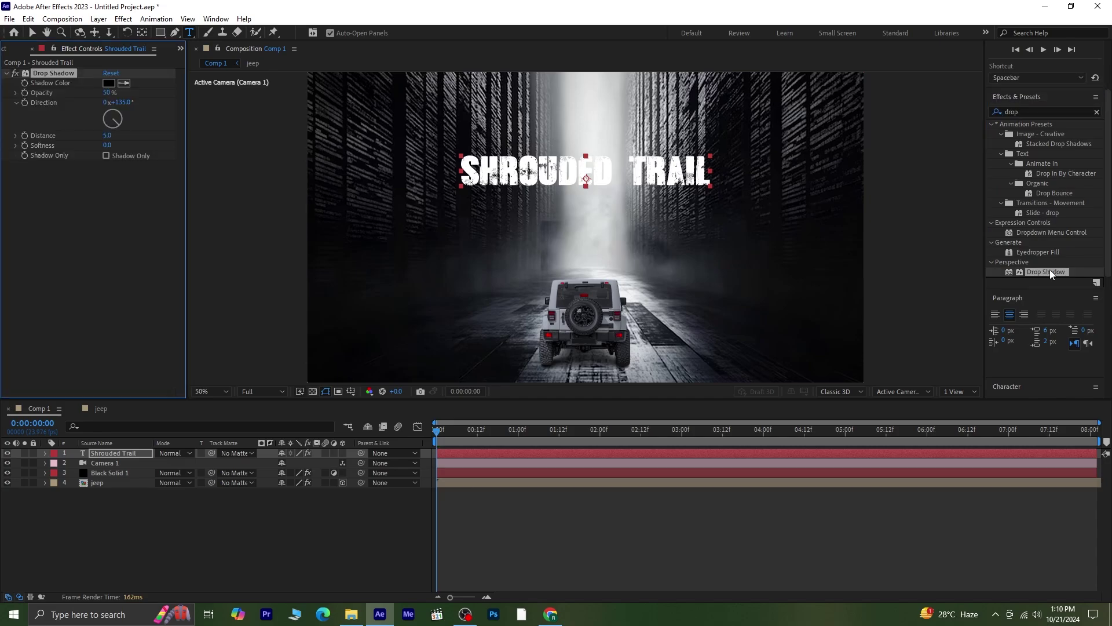
pyautogui.press('v')
pyautogui.moveTo(108, 150); pyautogui.dragTo(140, 145)
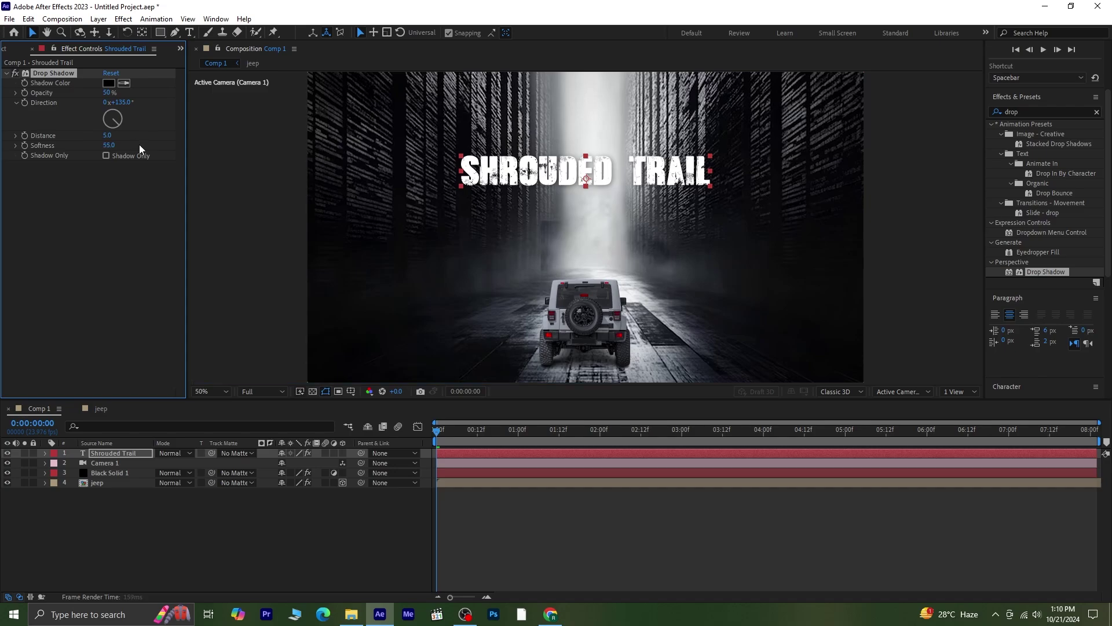
# Step: Make Shrouded Trail a 3D layer and move it below Black Solid 1
pyautogui.click(174, 518)
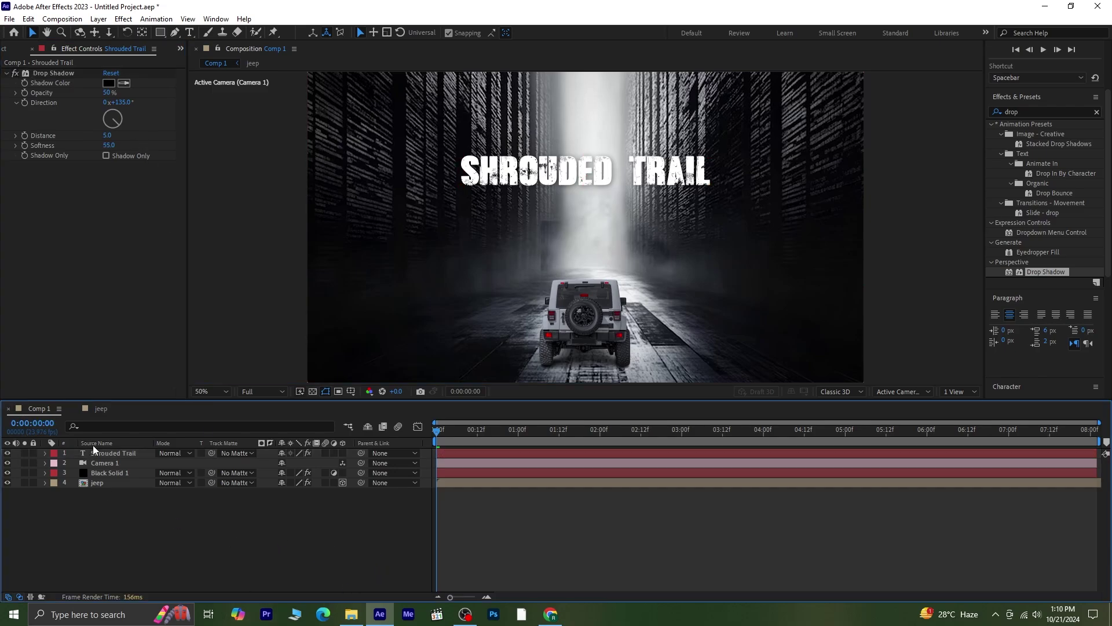
pyautogui.click(117, 453)
pyautogui.click(339, 453)
pyautogui.click(341, 453)
pyautogui.moveTo(124, 454); pyautogui.dragTo(123, 481)
pyautogui.click(197, 523)
# Step: Preview the animation with the 3D title, then replay it from near the start
pyautogui.press('space')
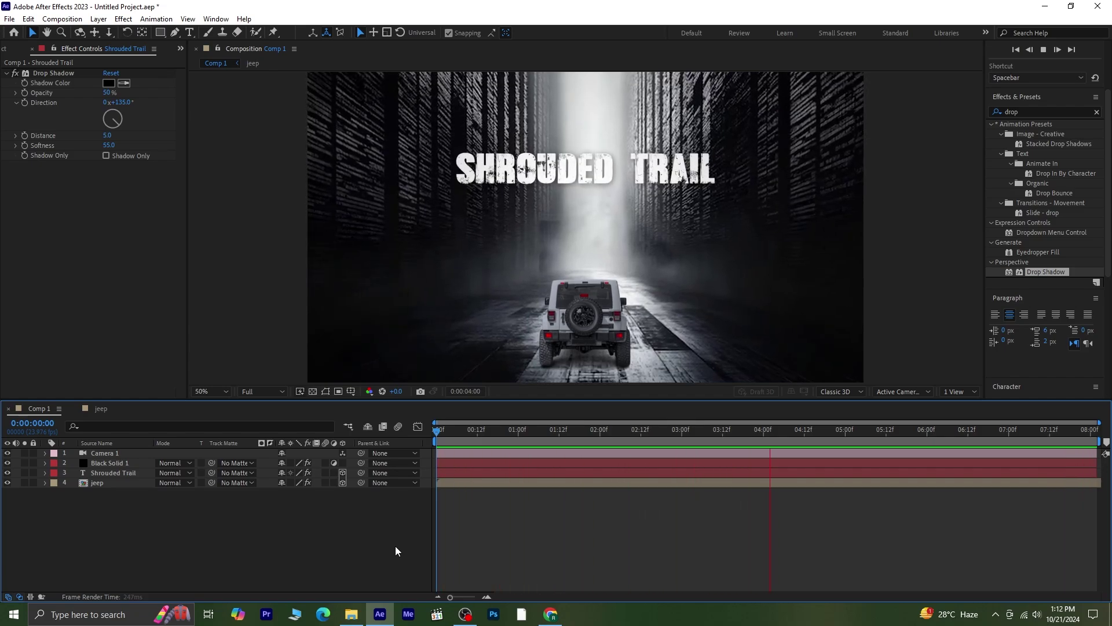
pyautogui.press('space')
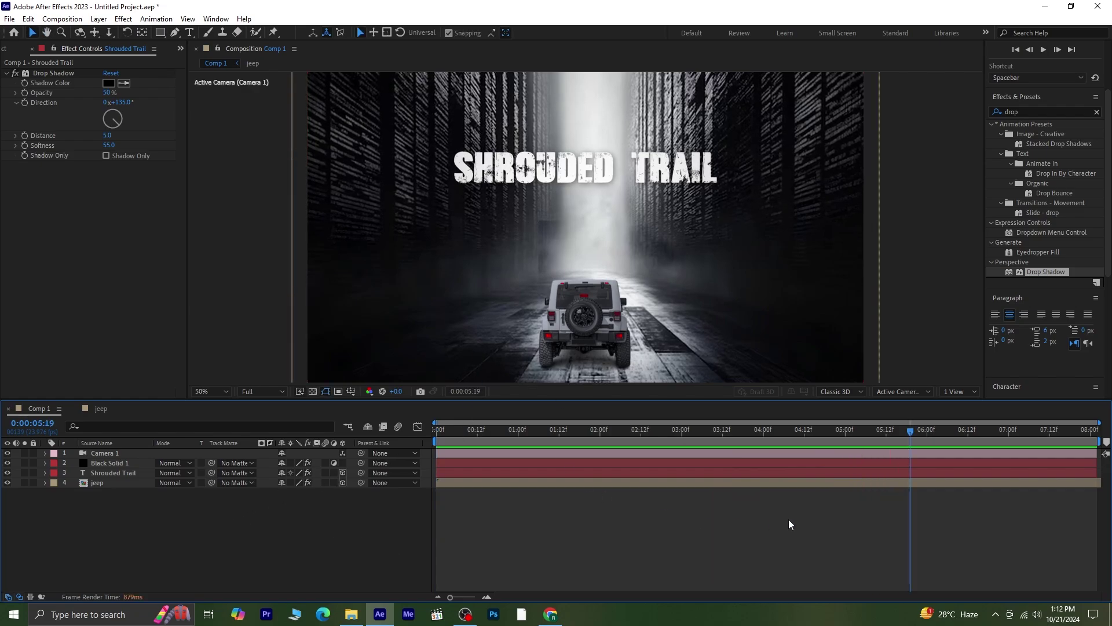
pyautogui.click(514, 432)
pyautogui.press('space')
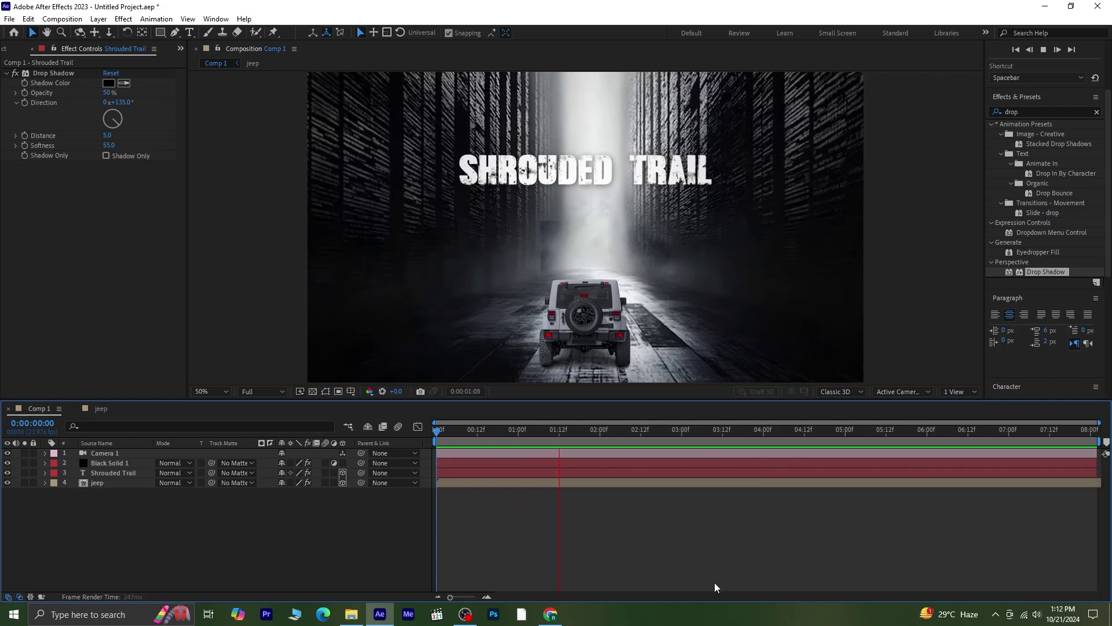
pyautogui.press('space')
# Step: Apply Optics Compensation to Shrouded Trail with Reverse Lens Distortion enabled
pyautogui.click(114, 474)
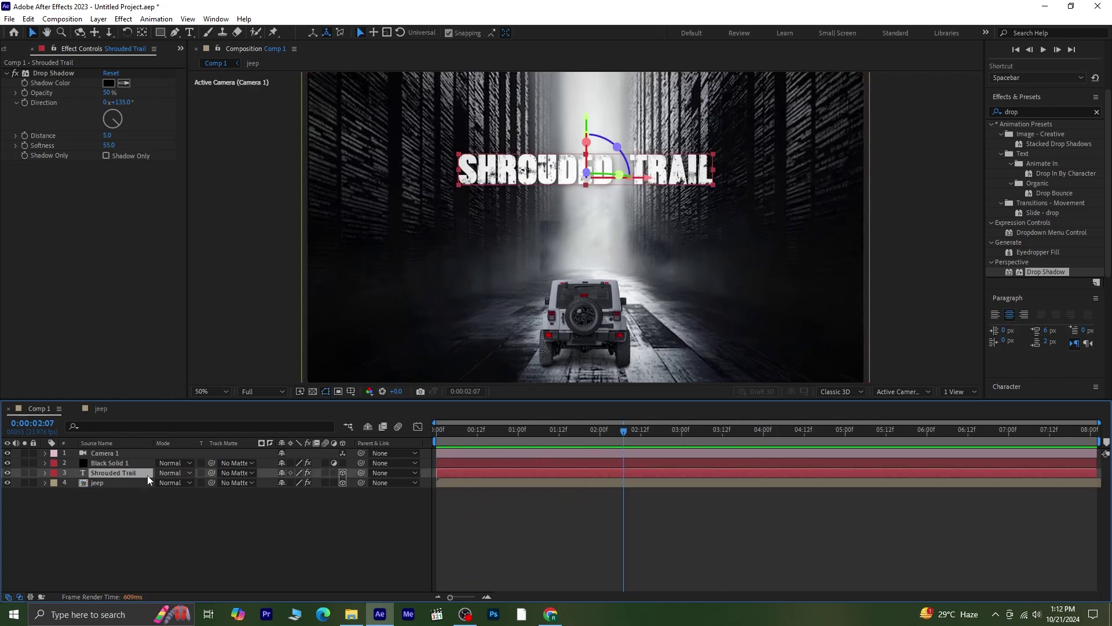
pyautogui.click(123, 19)
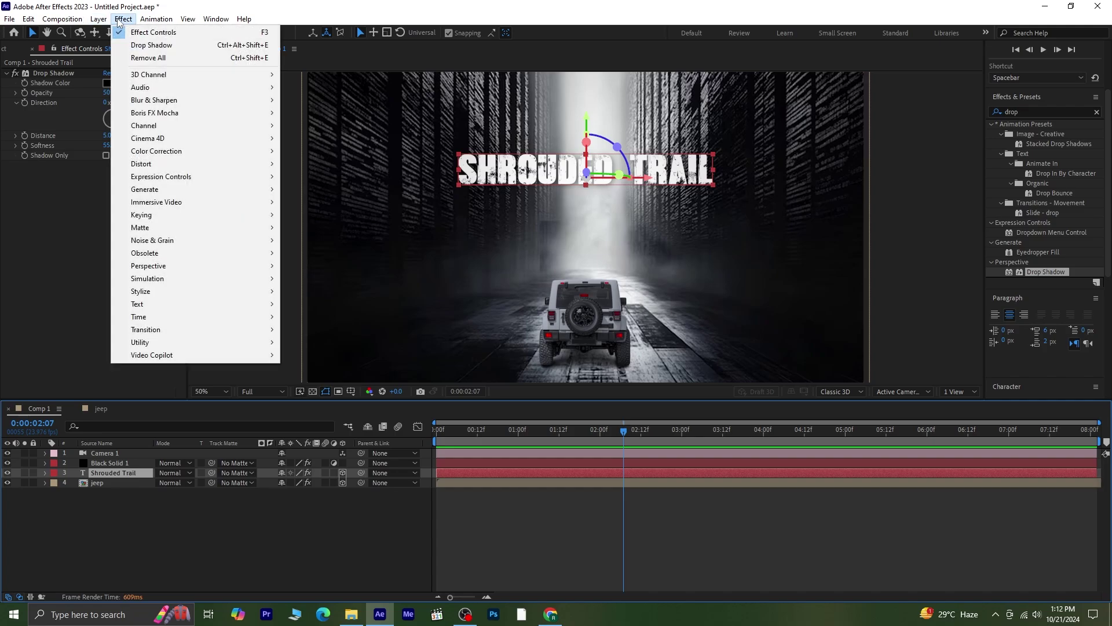
pyautogui.moveTo(251, 166)
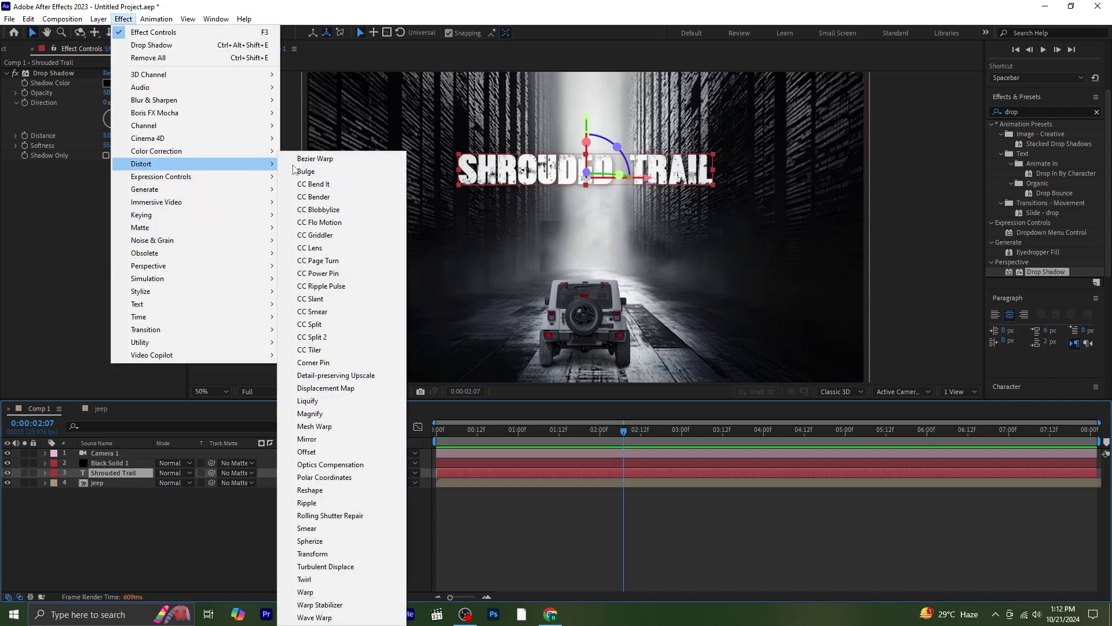
pyautogui.click(373, 464)
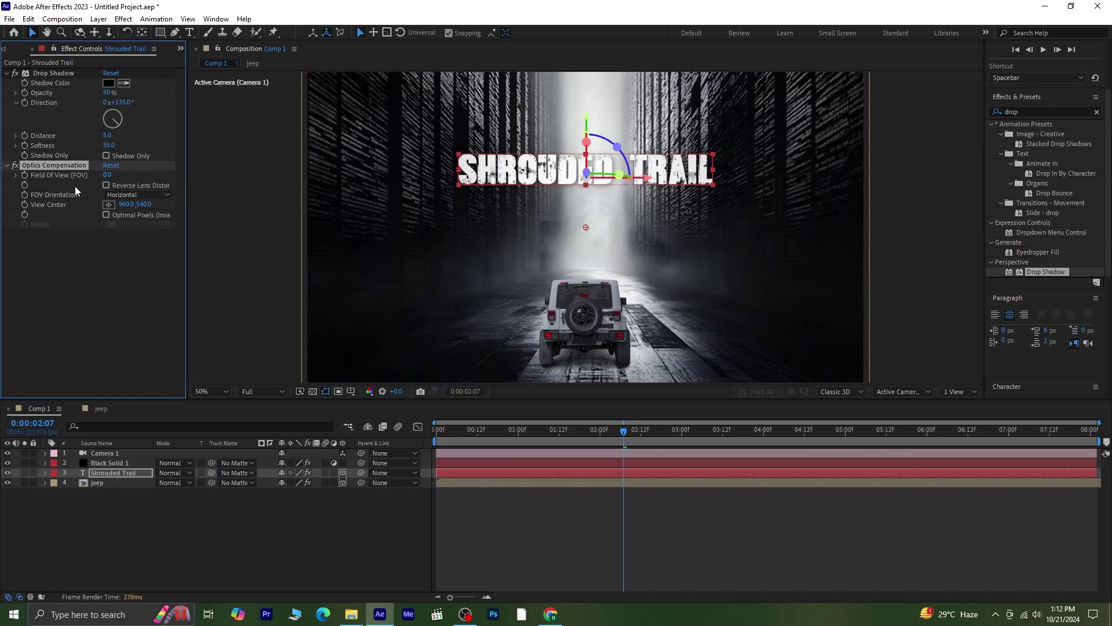
pyautogui.click(106, 186)
# Step: Keyframe the title's Field Of View from 0 at the start to 58.5 at the end
pyautogui.moveTo(629, 429); pyautogui.dragTo(429, 432)
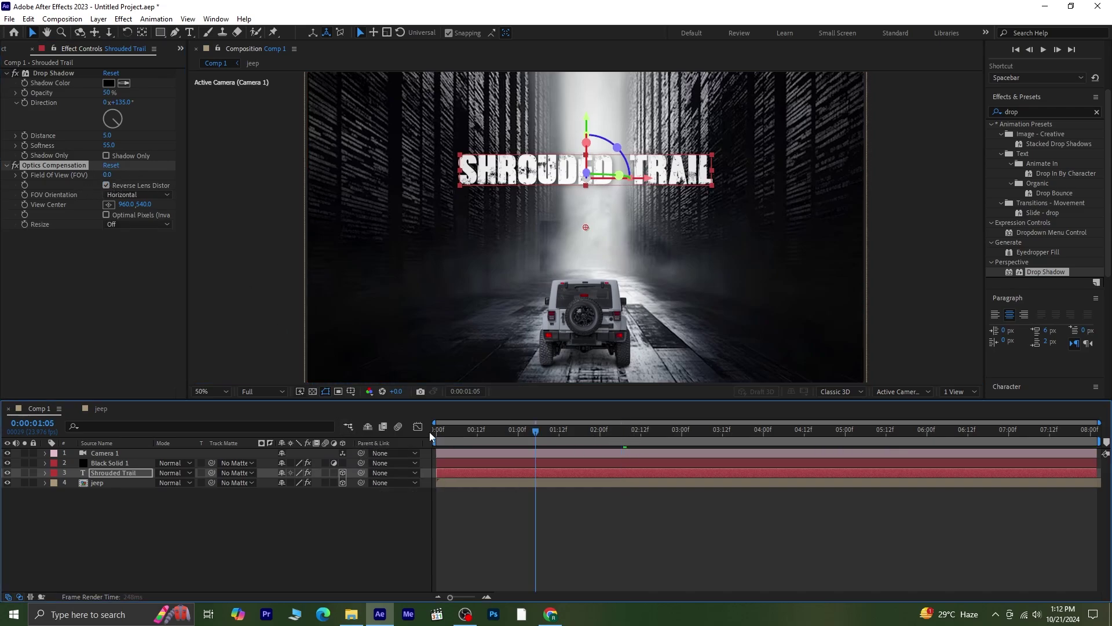
pyautogui.click(19, 181)
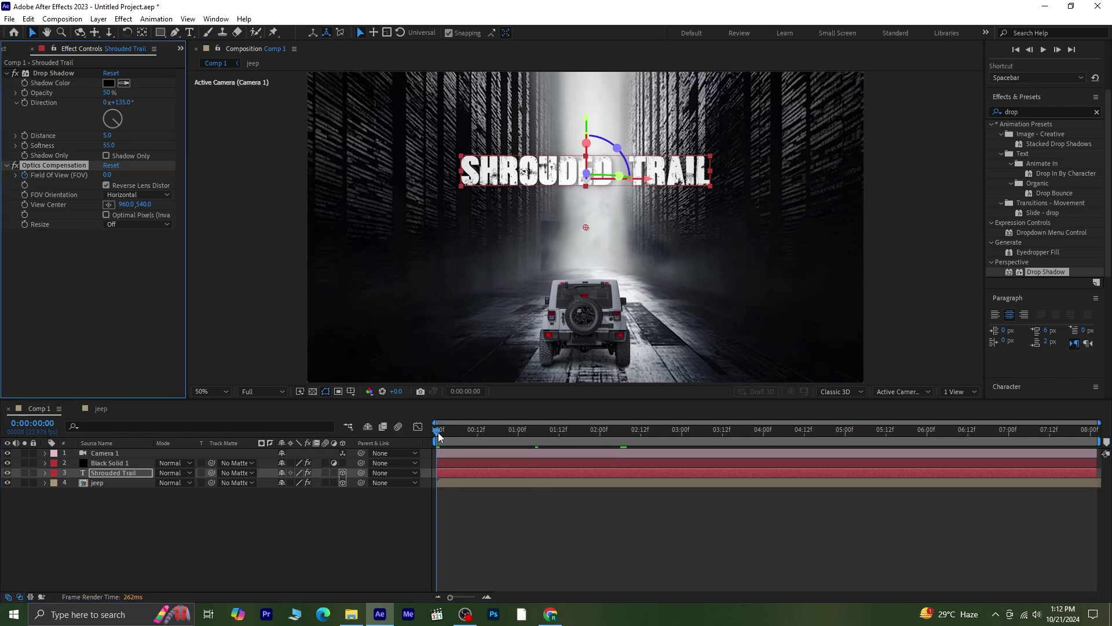
pyautogui.click(438, 432)
pyautogui.press('End')
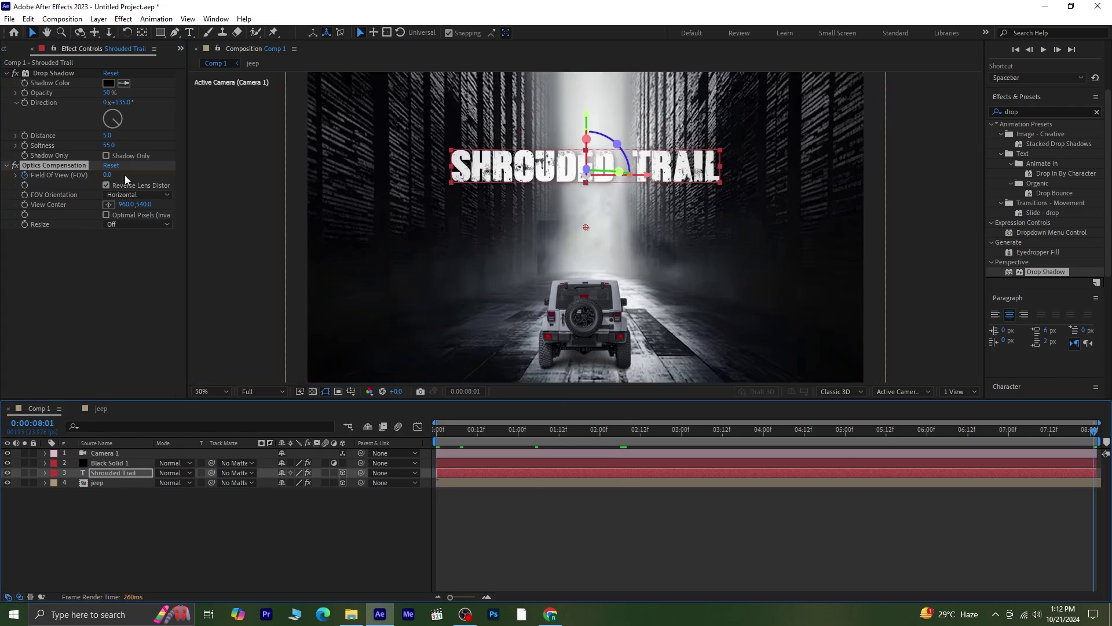
pyautogui.moveTo(107, 174); pyautogui.dragTo(117, 172)
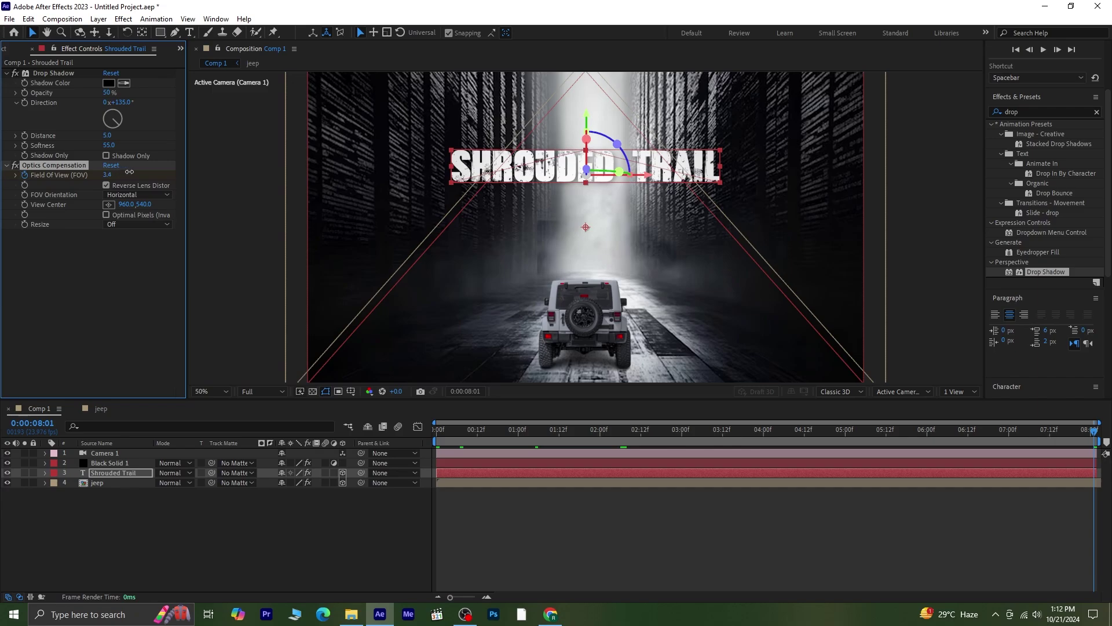
pyautogui.moveTo(282, 176); pyautogui.dragTo(382, 177)
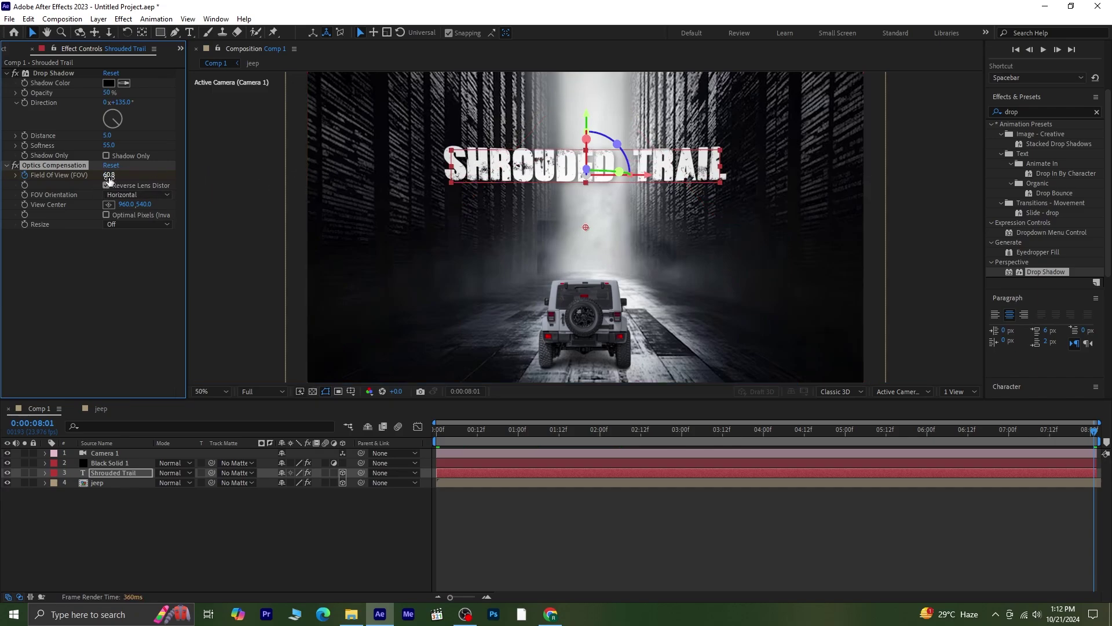
pyautogui.moveTo(97, 179); pyautogui.dragTo(93, 179)
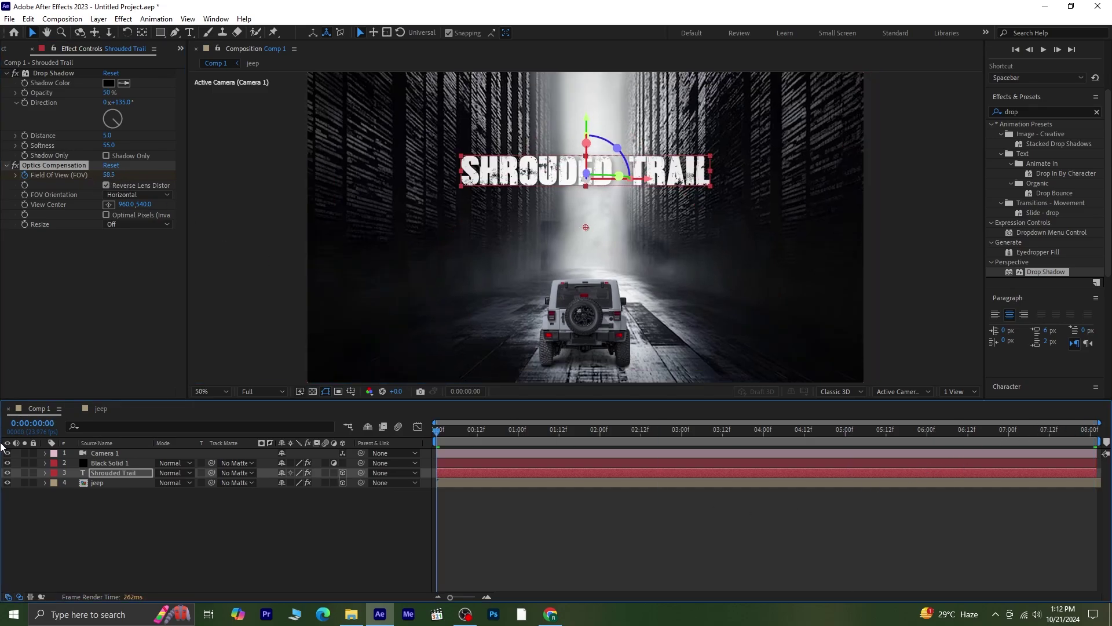
pyautogui.click(366, 547)
pyautogui.press('space')
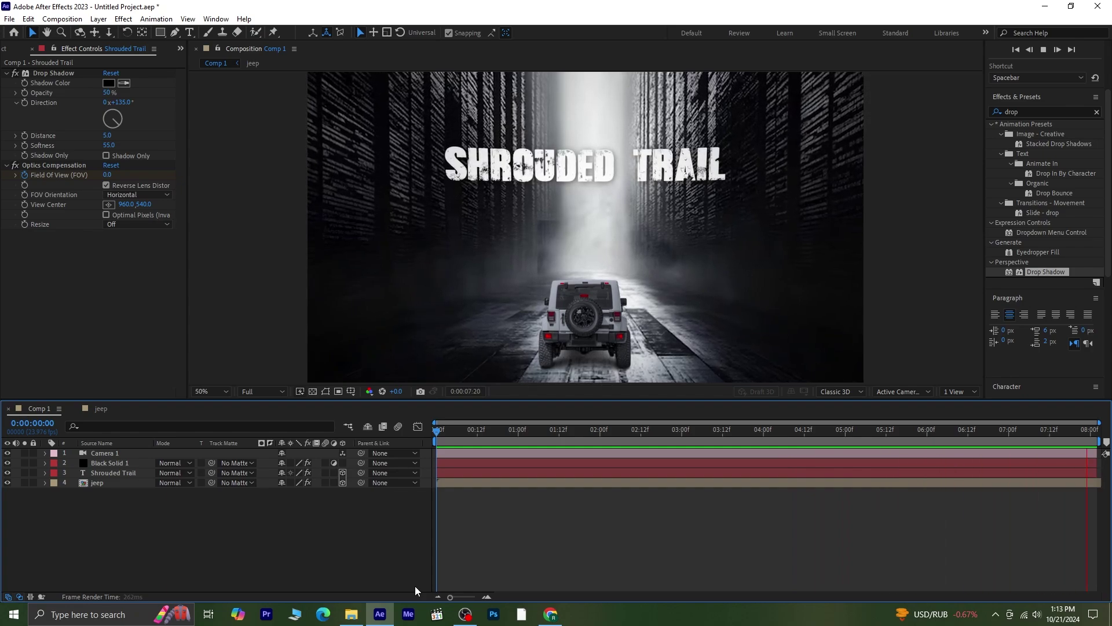
pyautogui.press('space')
pyautogui.click(443, 430)
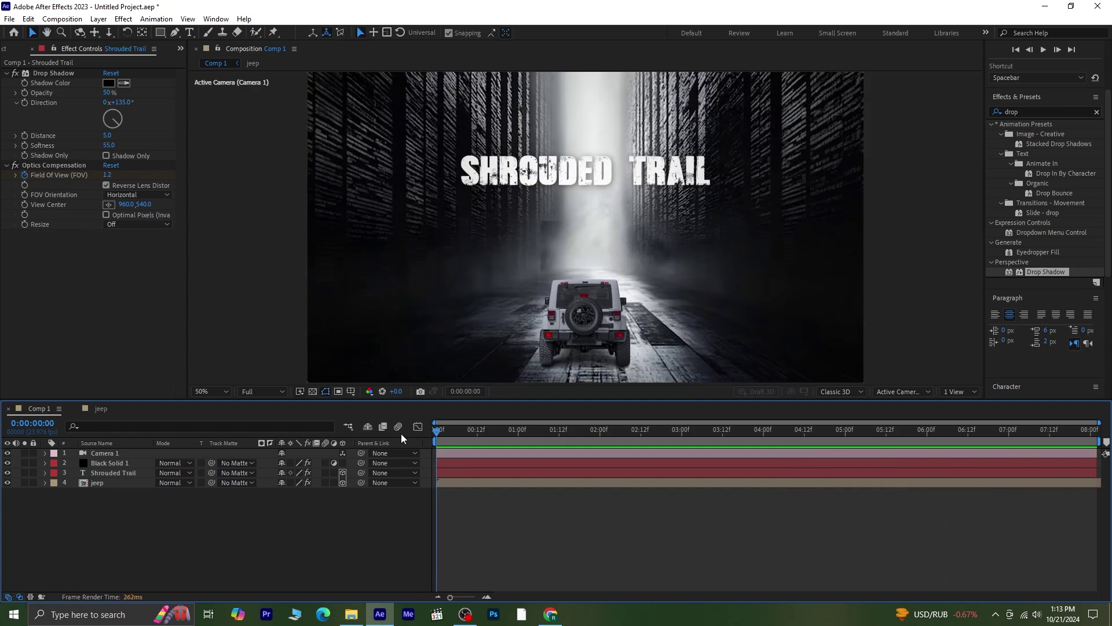